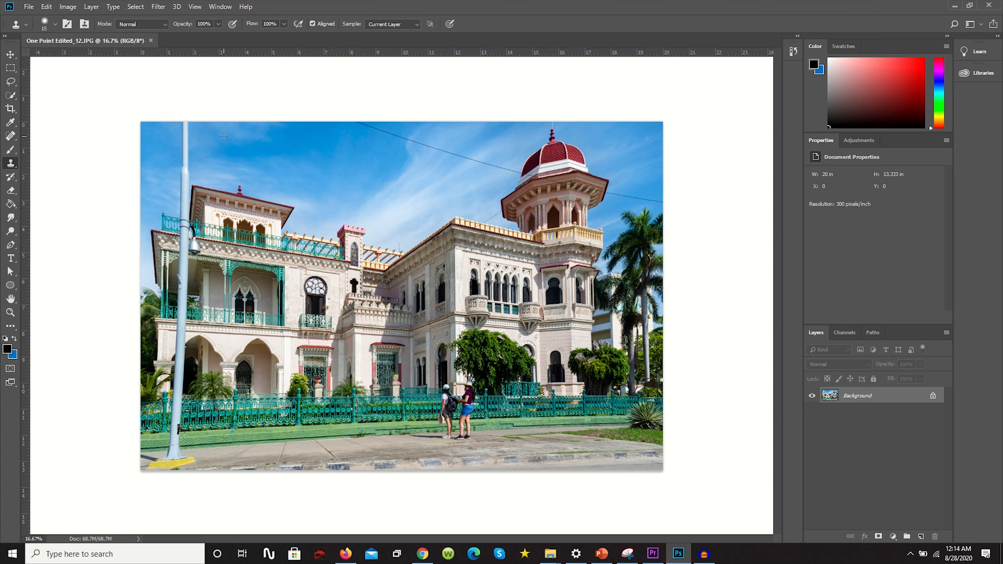
Try to clone sky over the upper part of the lamp post with the Clone Stamp
key(alt)
key(alt)
key(alt)
alt+click(219, 139)
scroll(185, 126, up, 5)
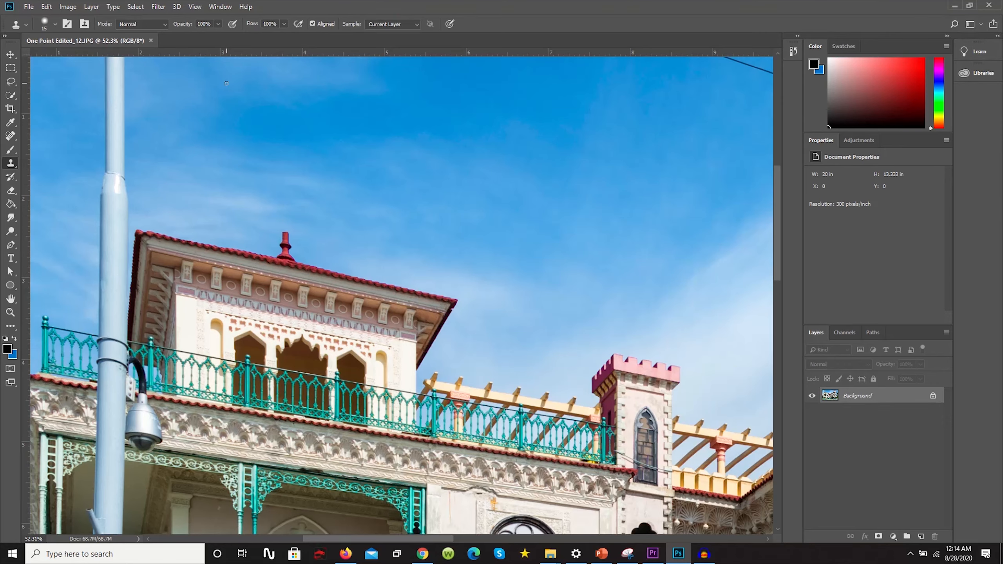
mouse_move(114, 89)
mouse_down()
mouse_move(127, 109)
mouse_move(112, 146)
mouse_move(131, 153)
mouse_move(108, 153)
mouse_move(107, 107)
mouse_move(124, 80)
mouse_move(107, 69)
mouse_move(136, 71)
mouse_move(104, 71)
mouse_up()
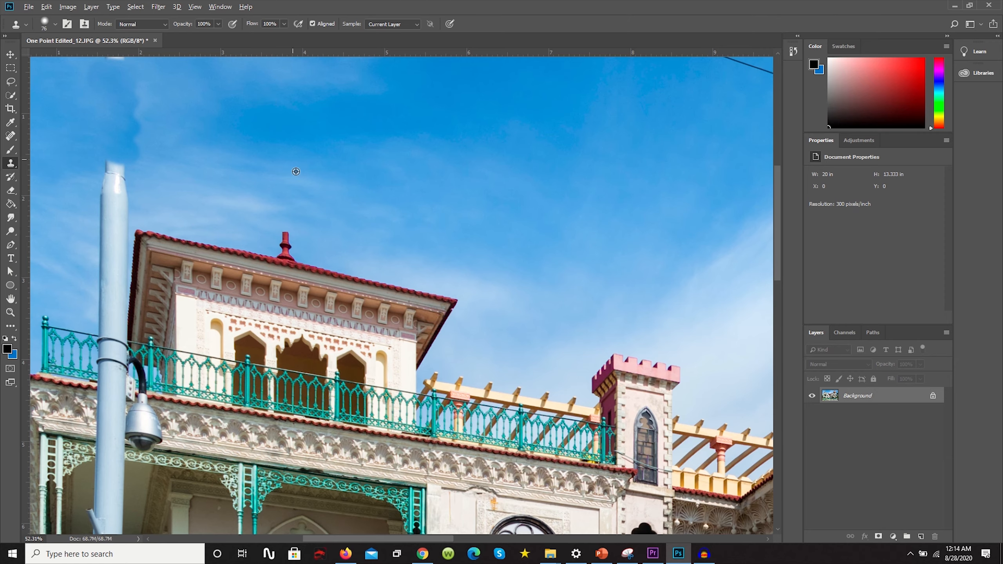
Inspect the cloned patch against the rest of the post and undo it
scroll(316, 180, down, 6)
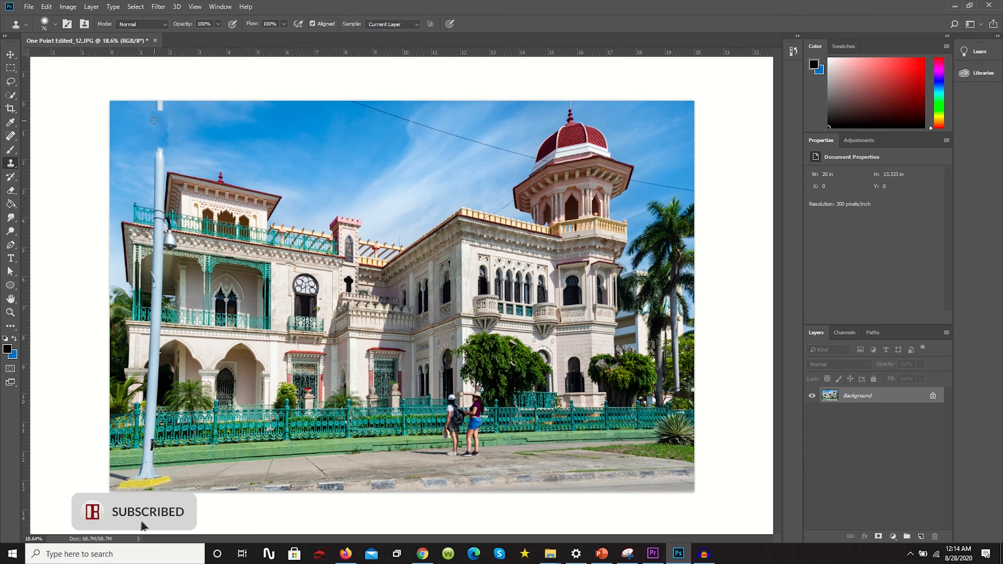
scroll(154, 121, up, 3)
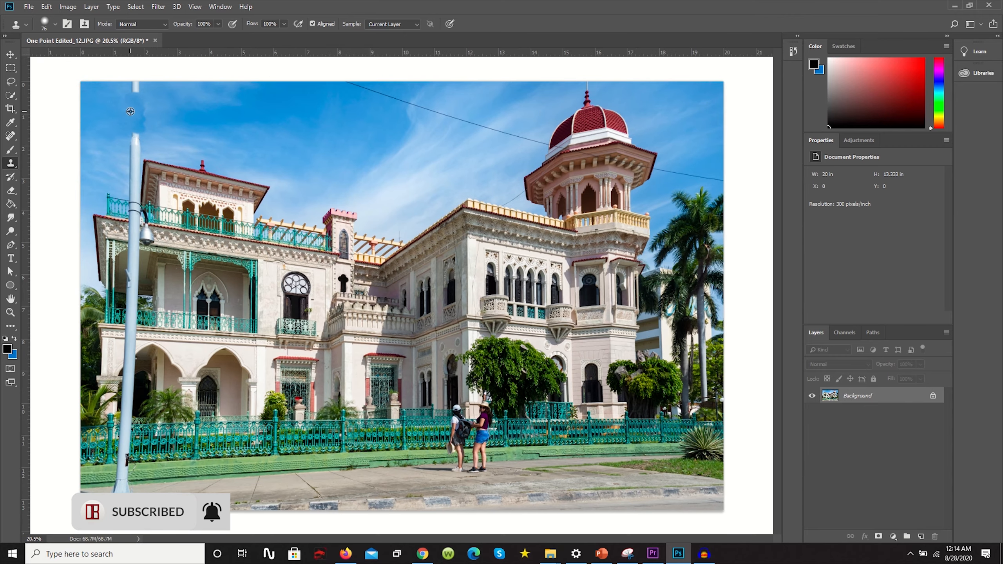
scroll(115, 97, up, 3)
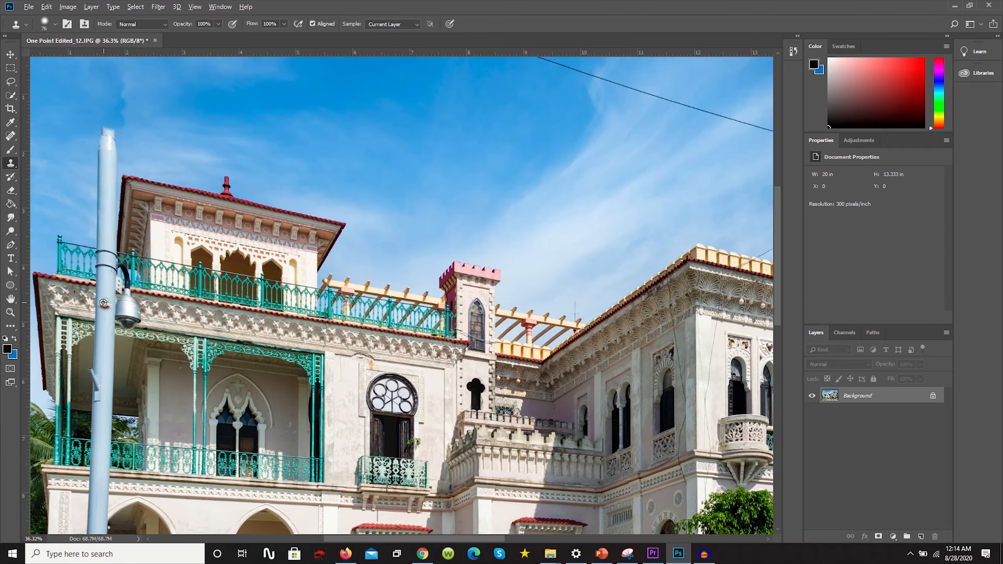
scroll(107, 304, up, 2)
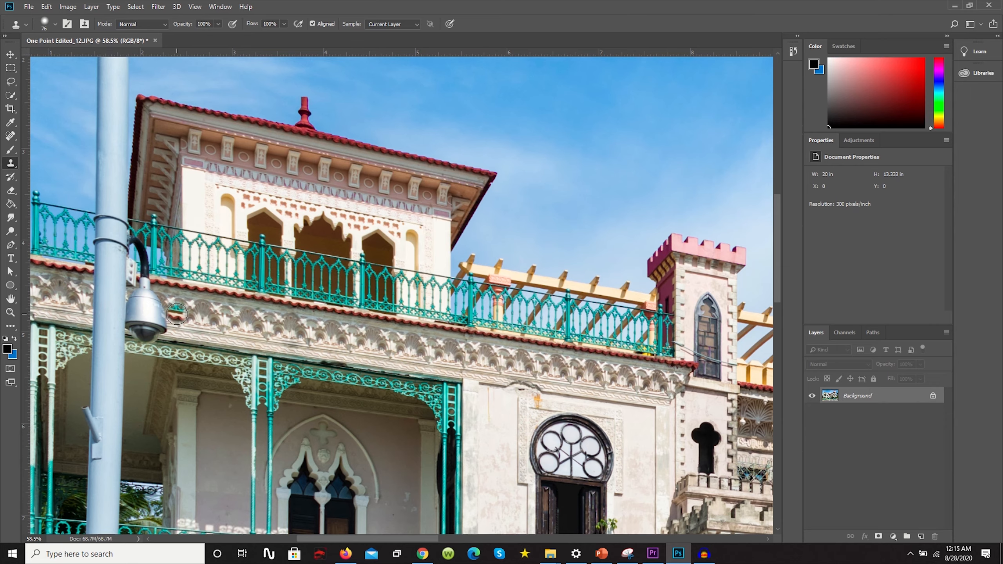
scroll(247, 348, down, 4)
key(ctrl+z)
Examine the lamp post from its top to its base and the cables crossing the sky and tower
scroll(202, 146, down, 2)
scroll(198, 141, up, 2)
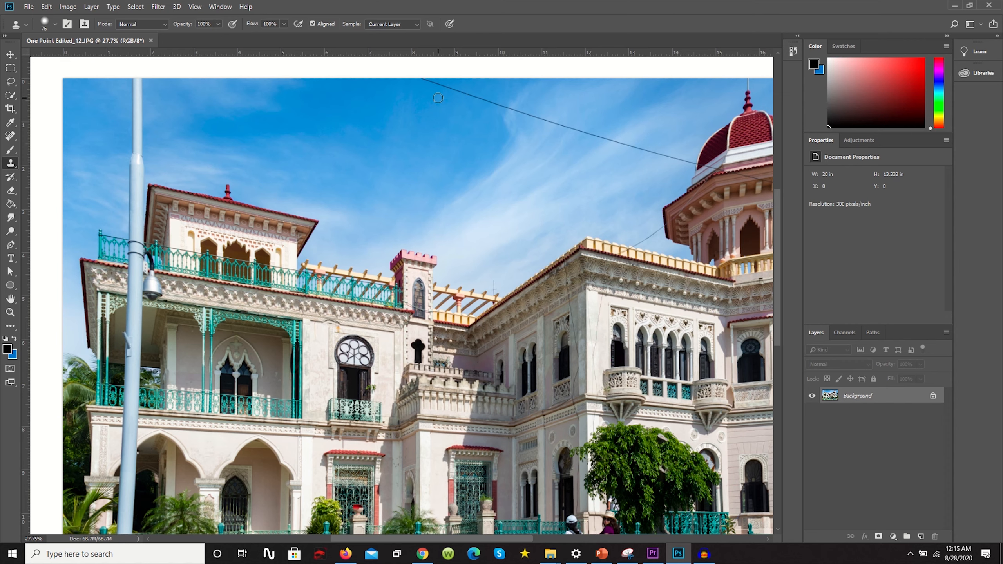
scroll(129, 72, up, 1)
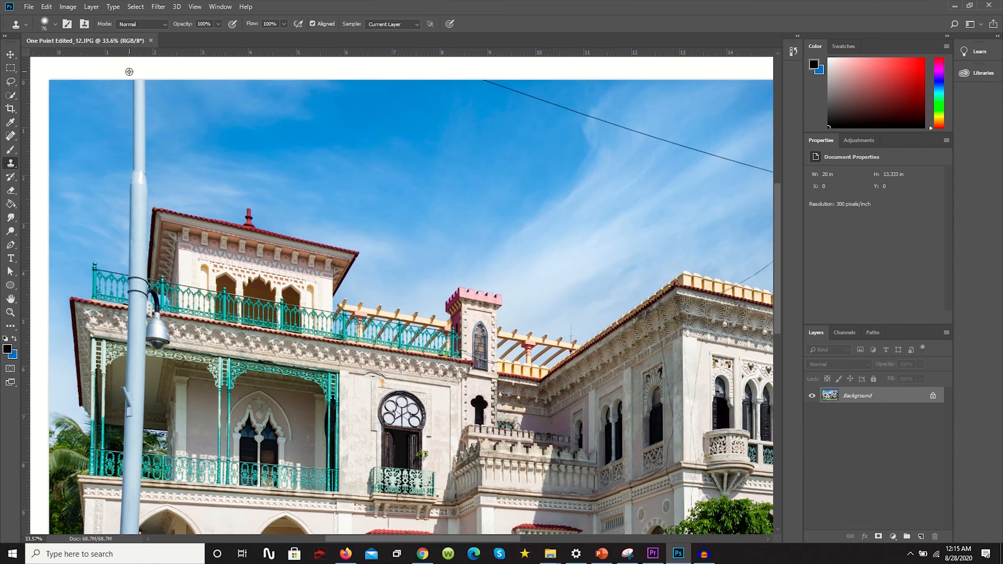
scroll(129, 71, down, 5)
scroll(208, 125, up, 3)
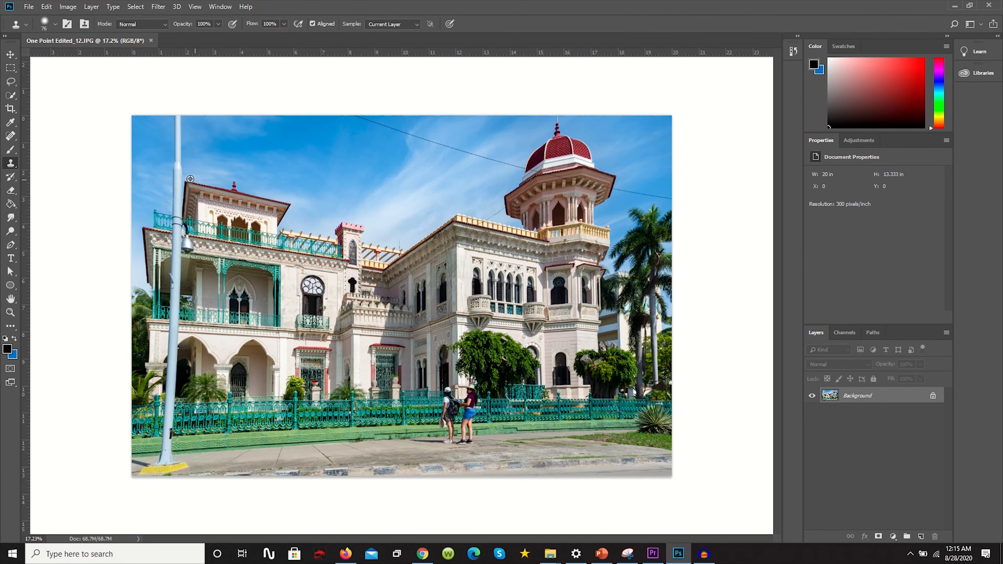
scroll(180, 141, up, 1)
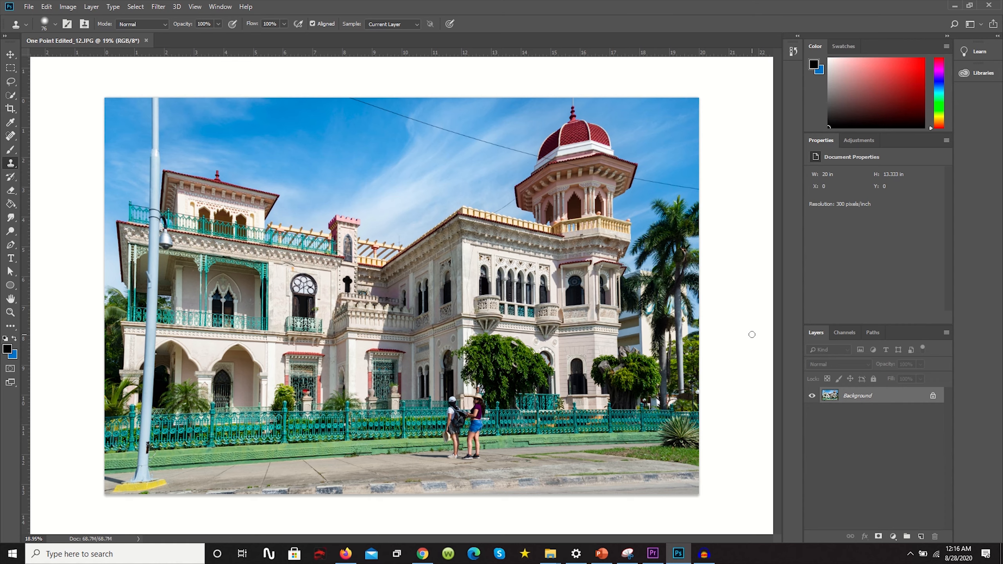
key(p)
scroll(116, 105, up, 3)
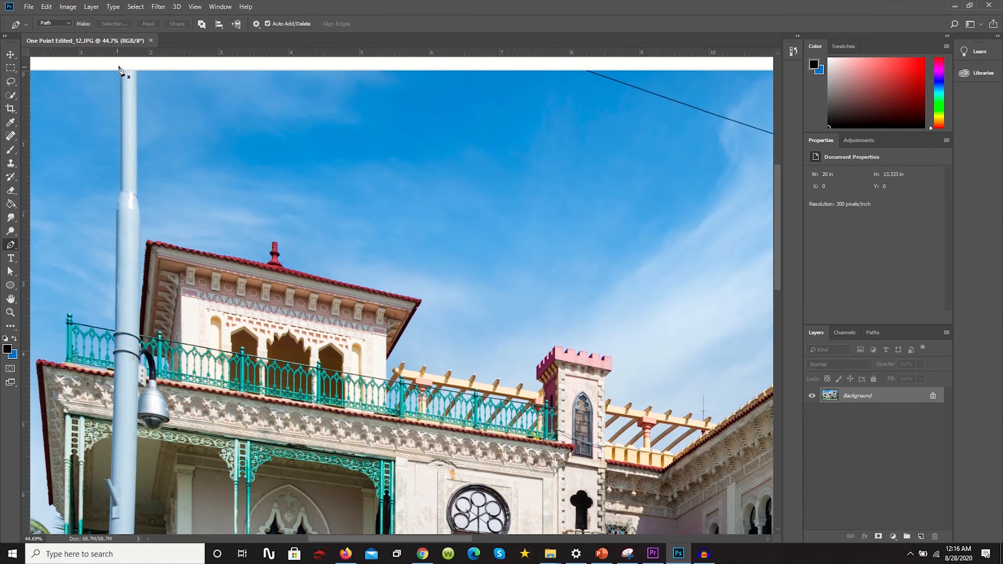
scroll(141, 398, down, 3)
scroll(153, 291, down, 3)
scroll(146, 422, up, 3)
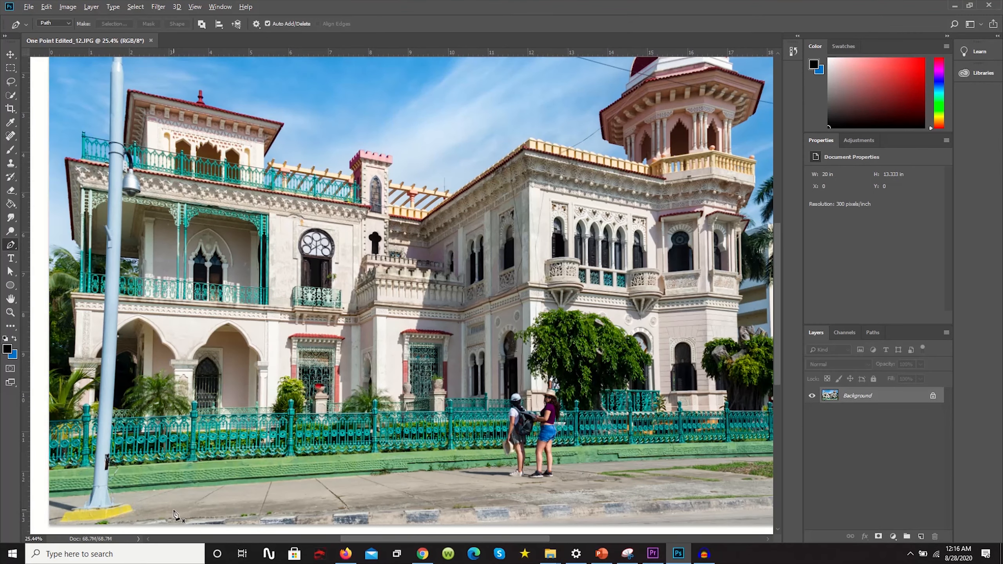
scroll(175, 514, down, 2)
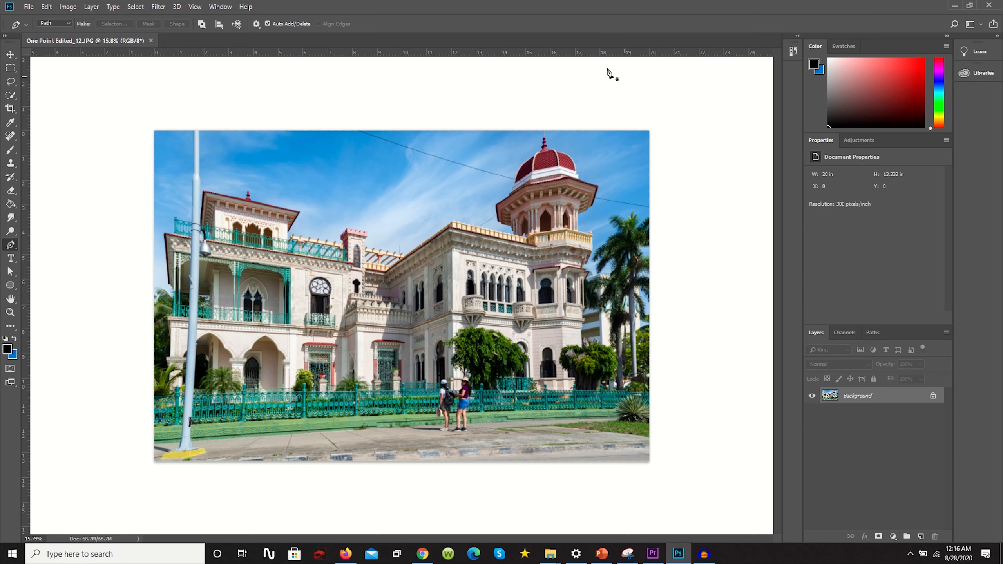
scroll(520, 112, up, 5)
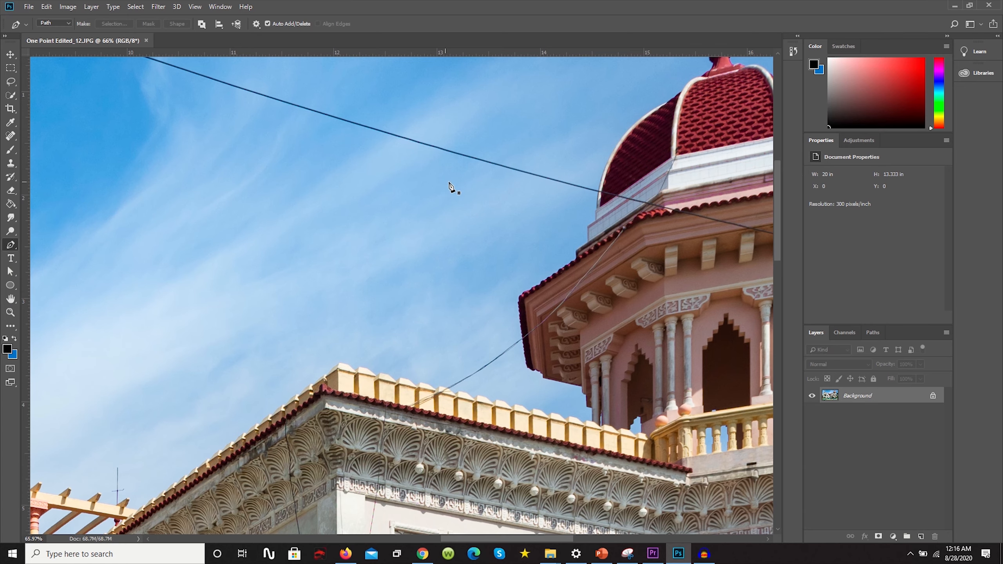
scroll(513, 190, down, 1)
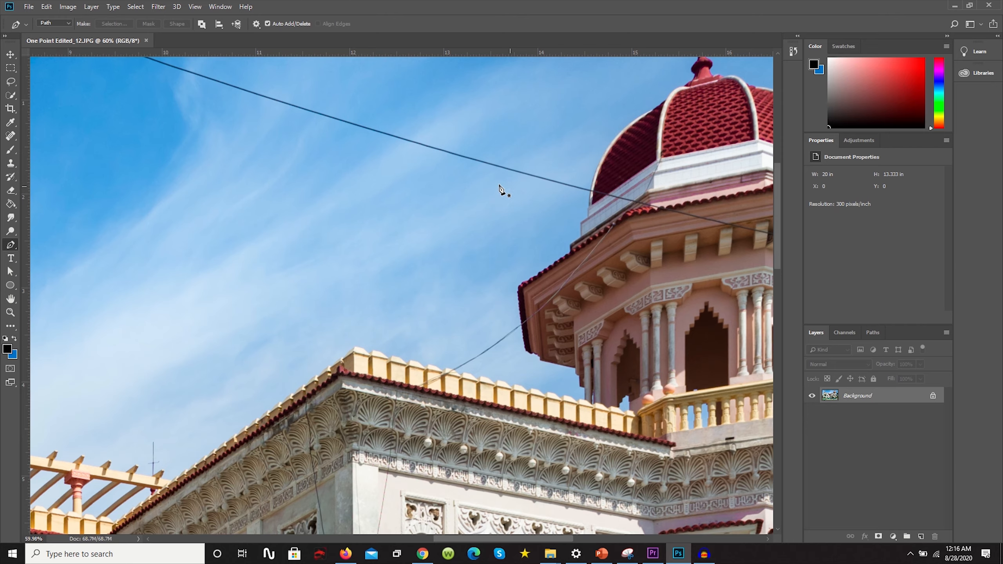
scroll(560, 194, down, 12)
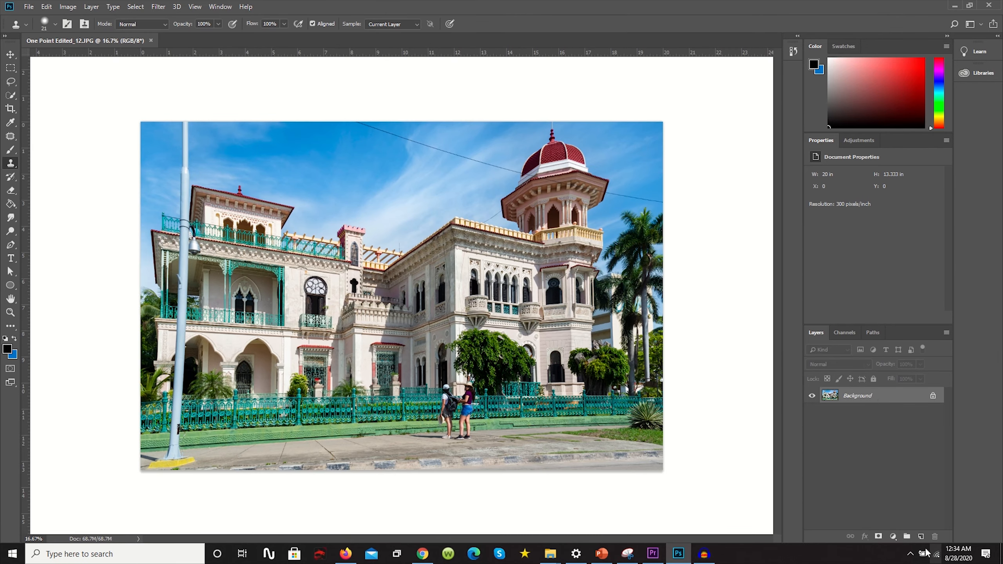
Add a new layer above the Background and ready the Brush tool with the Hard Round tip at 100% hardness
click(921, 537)
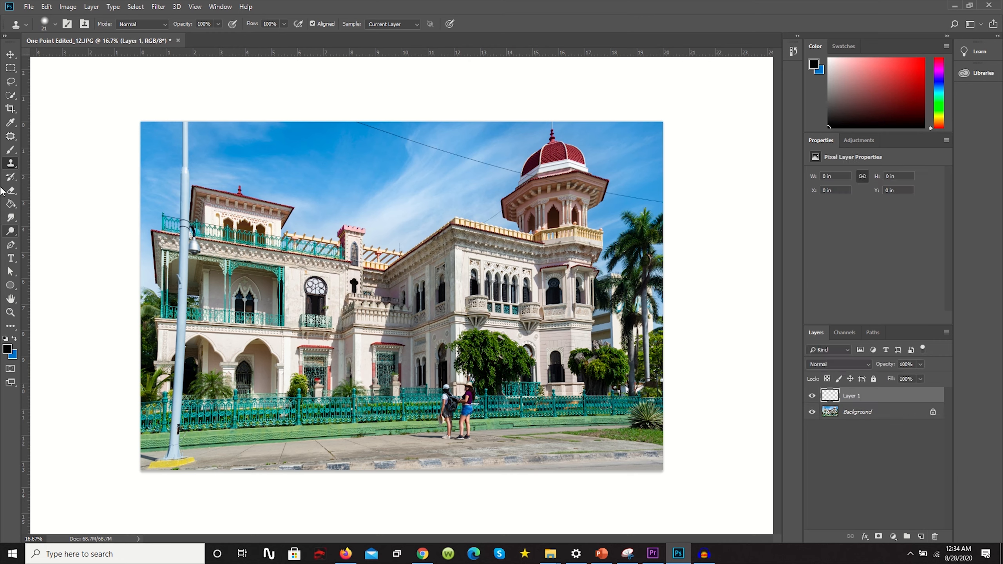
click(15, 153)
scroll(186, 129, up, 10)
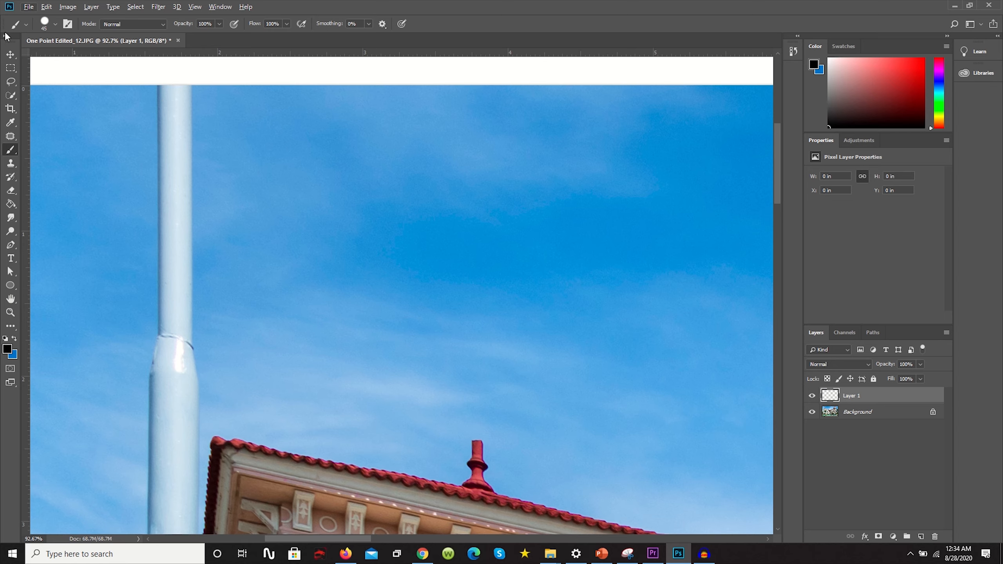
click(55, 24)
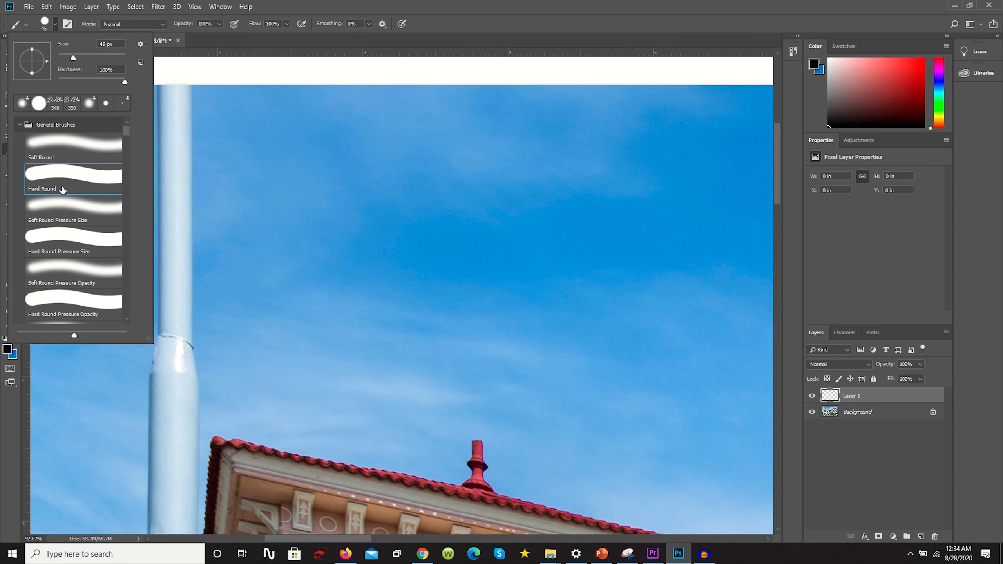
click(377, 3)
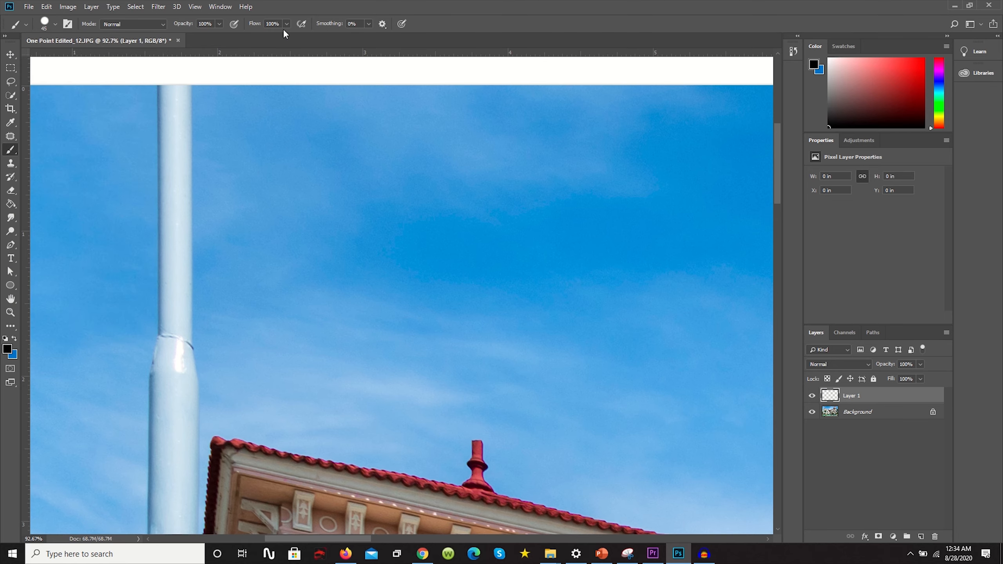
Paint a straight black stroke over the thin upper section of the lamp post with an 82 px brush
alt+right_click(169, 98)
drag(168, 99, 179, 106)
alt+right_click(174, 97)
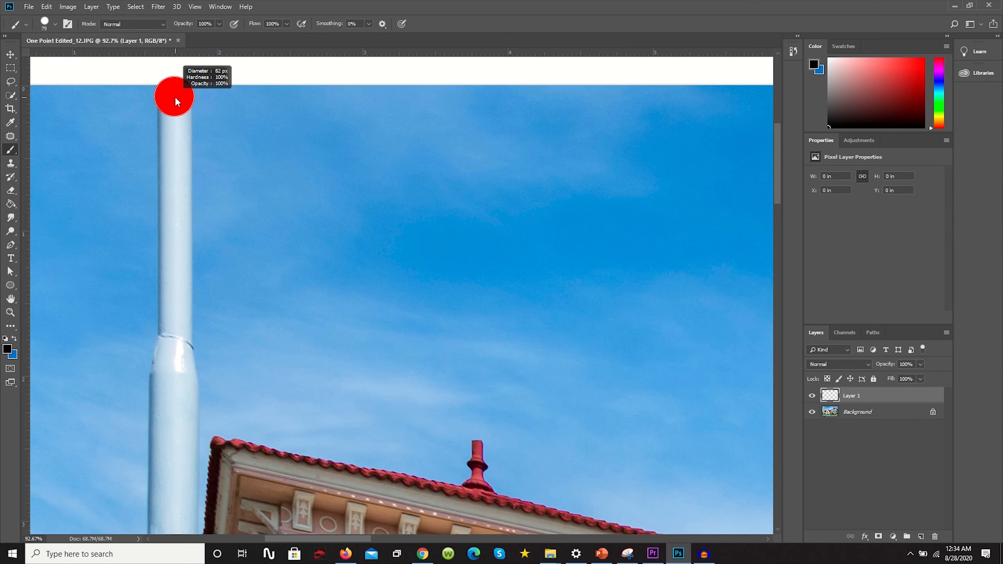
drag(175, 97, 175, 97)
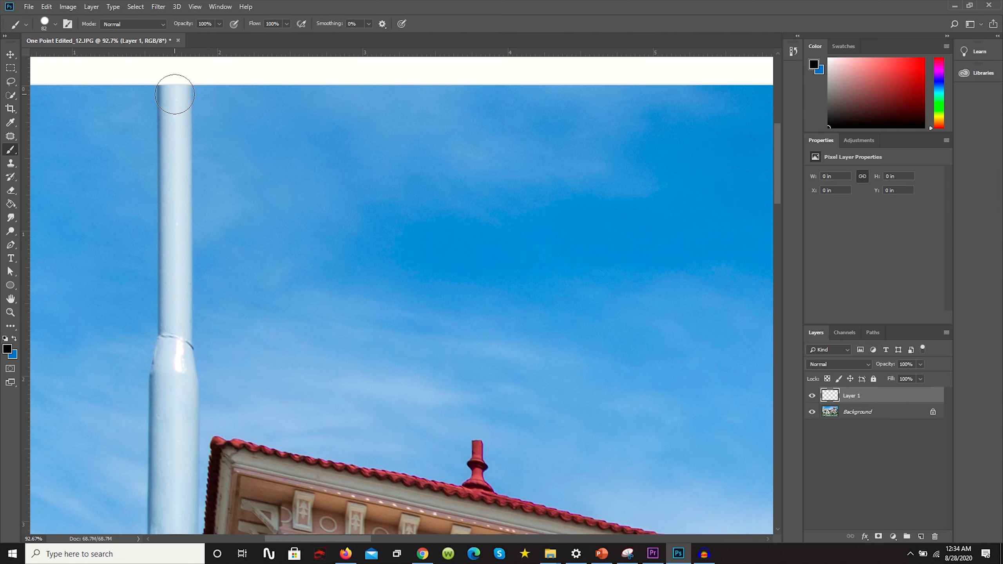
click(174, 95)
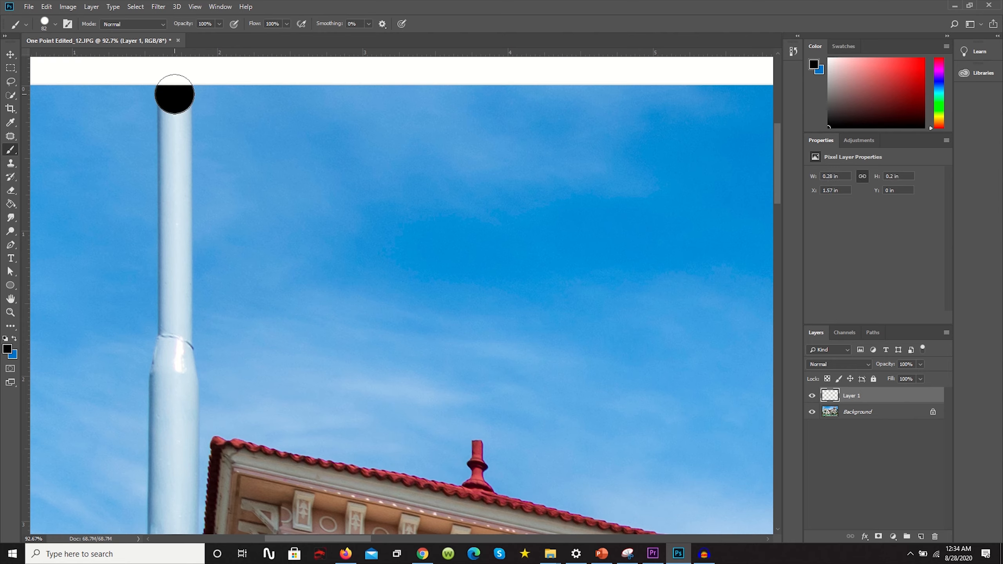
shift+click(176, 331)
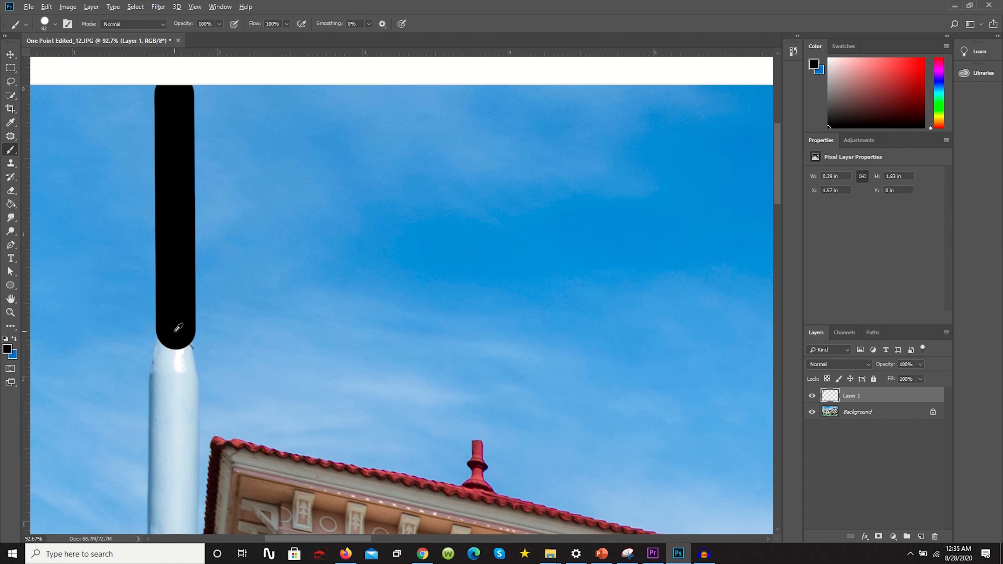
Enlarge the brush to 105 px and cover the wider joint of the lamp post in black
alt+right_click(176, 332)
drag(177, 334, 179, 333)
shift+click(173, 392)
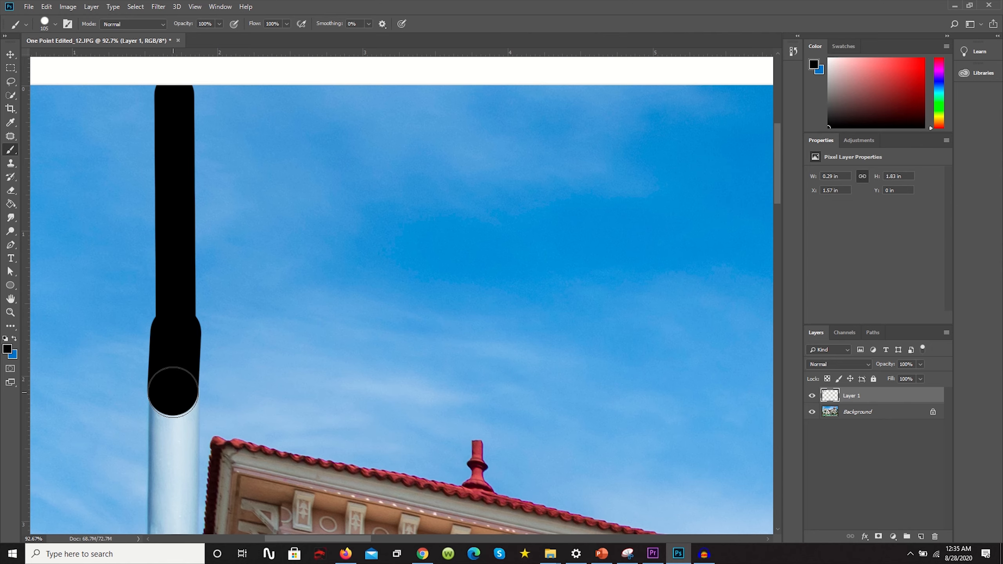
Continue the straight black strokes down the rest of the lamp post to its base, adapting the brush size to its width
scroll(204, 231, down, 7)
scroll(193, 383, up, 7)
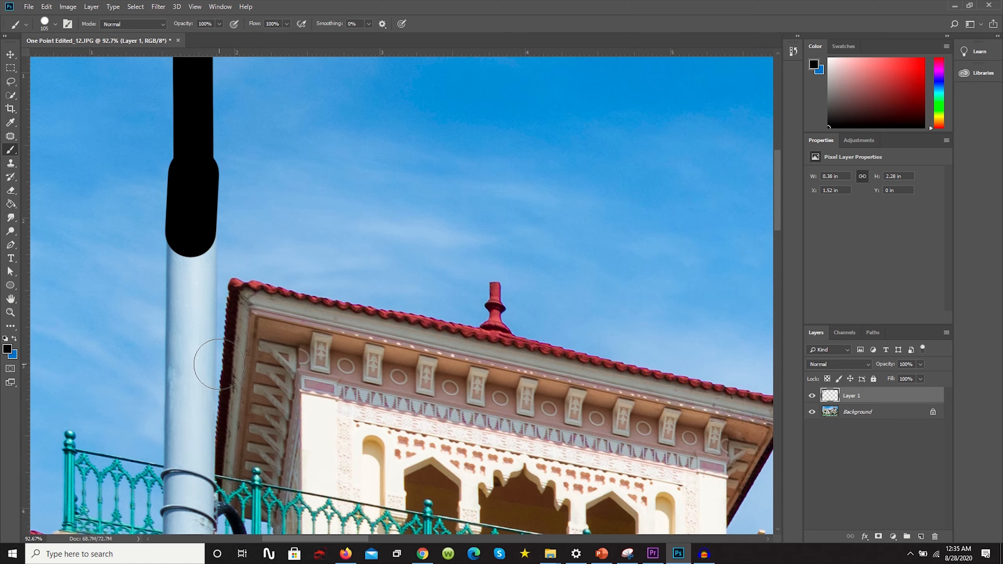
scroll(219, 364, down, 2)
scroll(223, 322, up, 3)
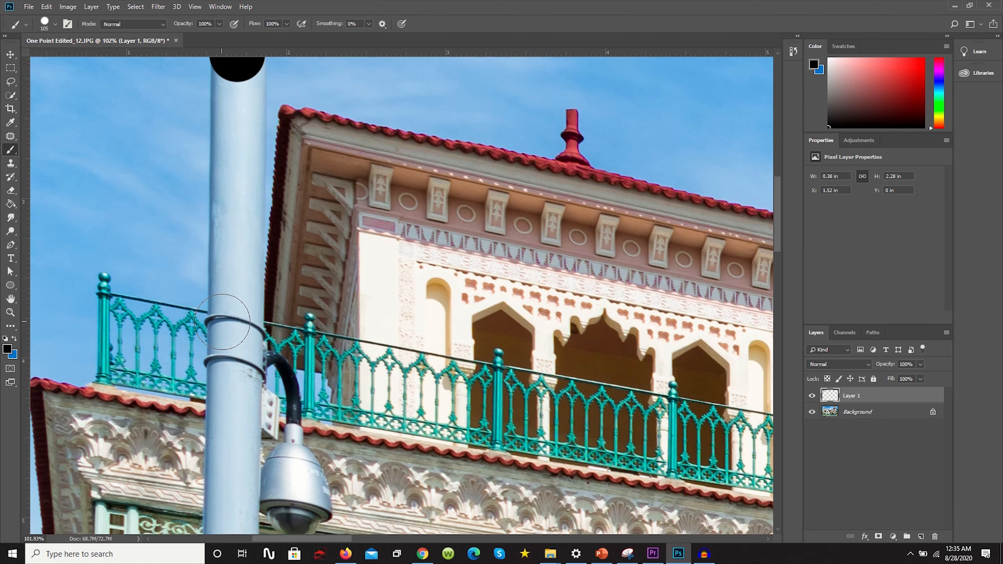
shift+click(251, 423)
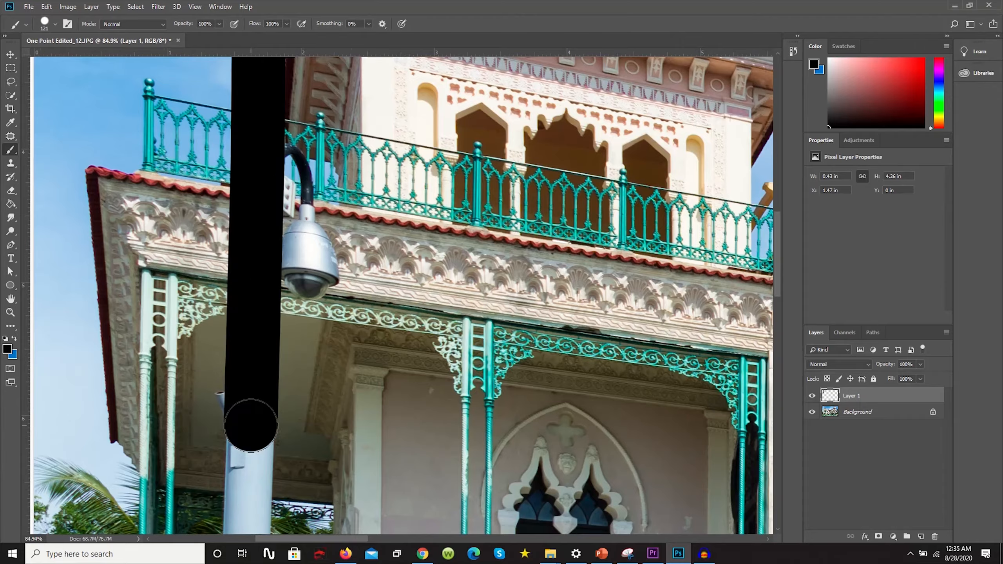
scroll(251, 422, down, 4)
scroll(263, 495, up, 6)
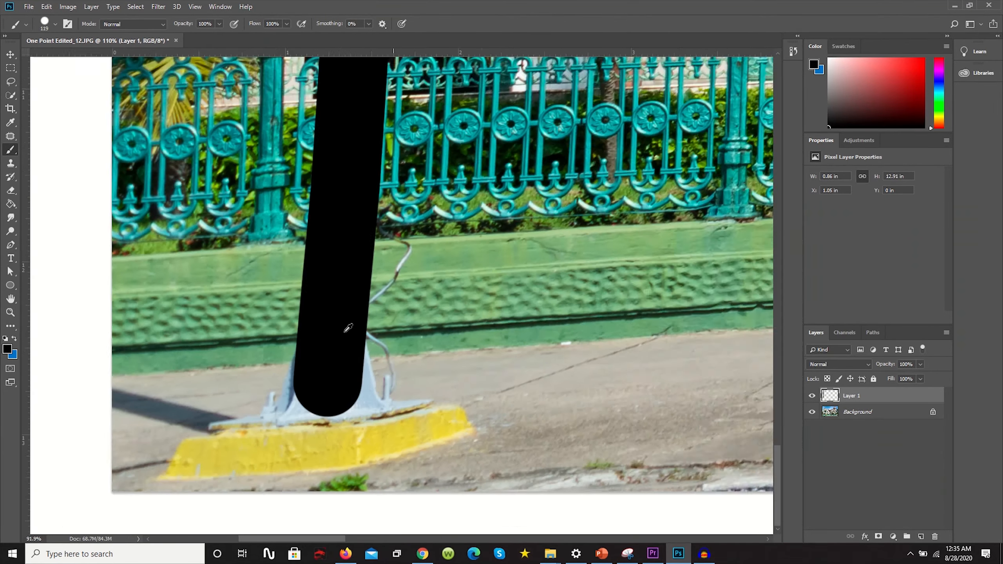
Trace the left flange of the post's base and the left and lower edges of the yellow footing with a 29 px brush
scroll(344, 332, up, 4)
mouse_move(276, 339)
mouse_down()
mouse_move(265, 339)
mouse_move(357, 269)
mouse_up()
click(265, 291)
shift+click(224, 387)
shift+click(218, 367)
shift+click(159, 376)
shift+click(70, 466)
shift+click(415, 441)
shift+click(630, 375)
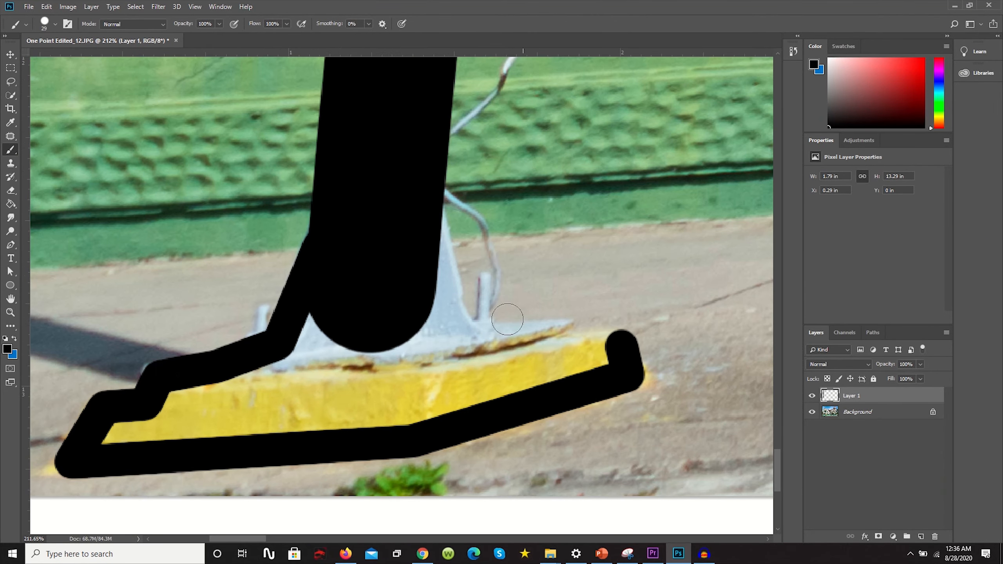
Close the black outline along the footing's upper right edge and the right flange, and fill the area inside it
shift+click(561, 334)
shift+click(481, 336)
shift+click(433, 226)
drag(309, 316, 396, 351)
Paint over the anchor bolts on both sides of the post's base with a 19 px brush
scroll(270, 370, up, 4)
key(bracketleft)
drag(261, 367, 259, 350)
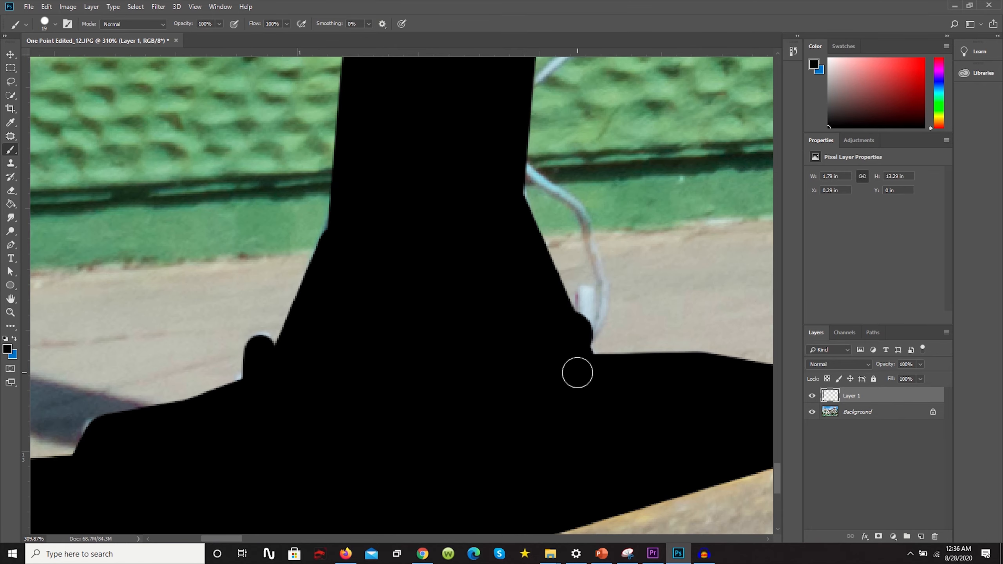
drag(578, 372, 587, 300)
Cover the lower loop of loose cable beside the base with a smaller brush, redoing its last segment up to the post
scroll(593, 307, up, 3)
key(bracketleft)
drag(570, 340, 539, 186)
shift+click(490, 156)
key(ctrl+z)
shift+click(472, 133)
Cover the upper loop of loose cable in front of the green wall with connected 10 px strokes back to the post
scroll(472, 134, up, 5)
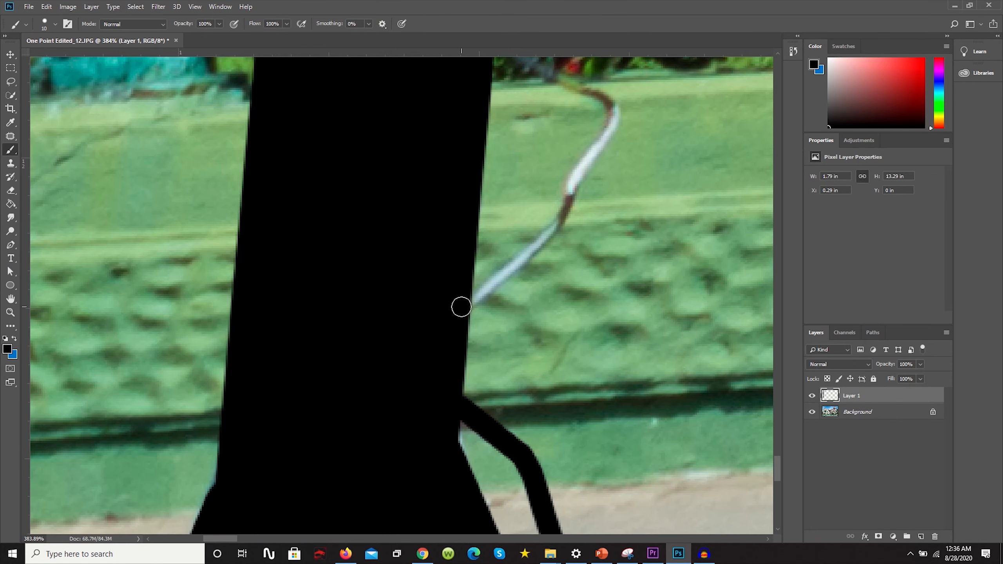
shift+click(561, 220)
shift+click(612, 121)
scroll(593, 237, up, 4)
shift+click(604, 248)
shift+click(498, 198)
Resize the brush and paint over the small bracket sticking out of the side of the lamp post
scroll(464, 155, down, 12)
scroll(154, 285, up, 5)
alt+right_click(160, 282)
click(161, 283)
shift+click(193, 370)
Paint connected black strokes along the curved arm and neck that hold the security camera
scroll(232, 337, down, 8)
scroll(255, 195, up, 8)
click(241, 211)
shift+click(271, 197)
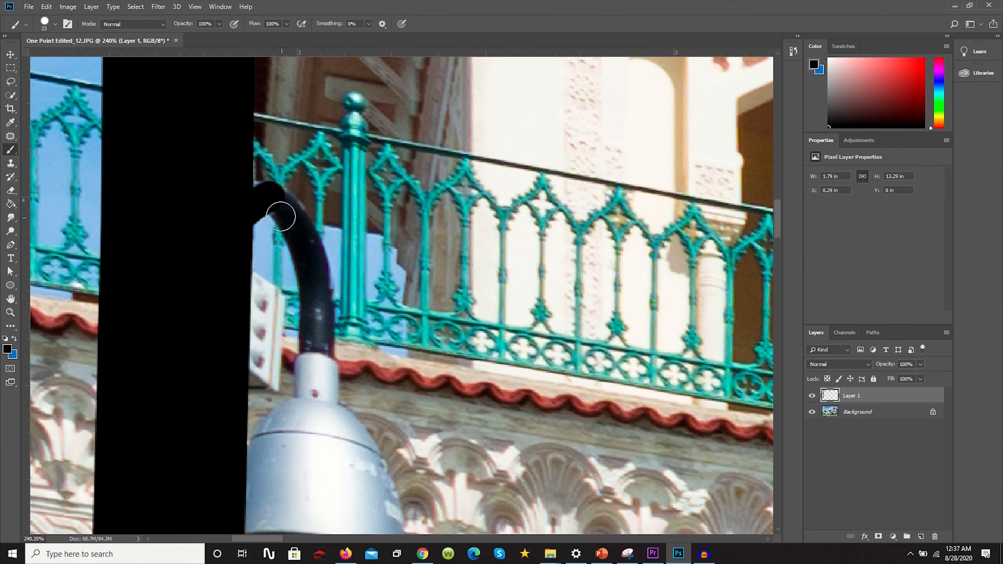
alt+right_click(275, 200)
shift+click(295, 223)
shift+click(318, 348)
shift+click(315, 379)
Trace and fill the security camera's housing and dome in black with a 40 px brush
scroll(315, 379, down, 3)
shift+click(297, 392)
shift+click(330, 511)
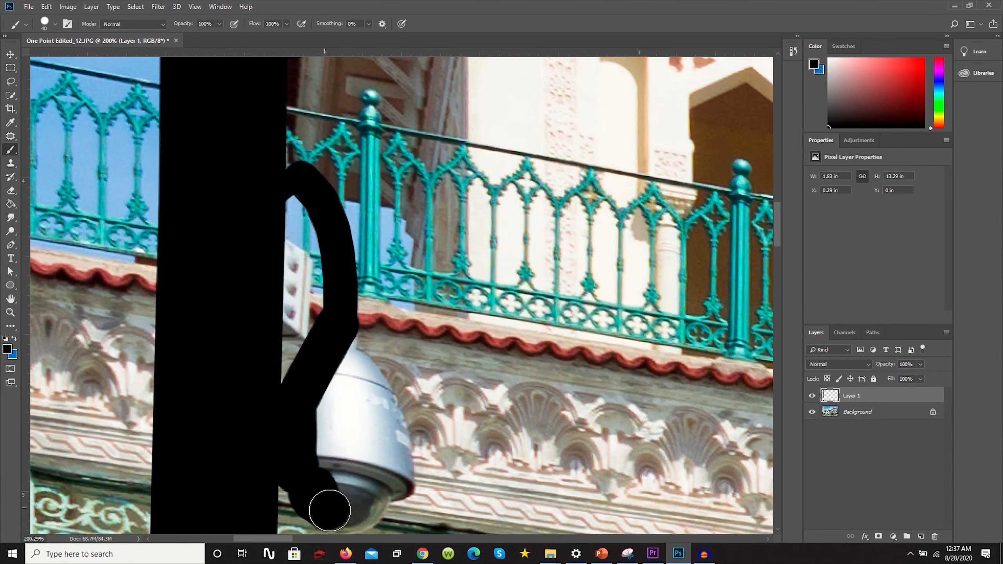
shift+click(350, 368)
shift+click(391, 463)
shift+click(394, 485)
drag(362, 423, 380, 395)
scroll(350, 316, down, 14)
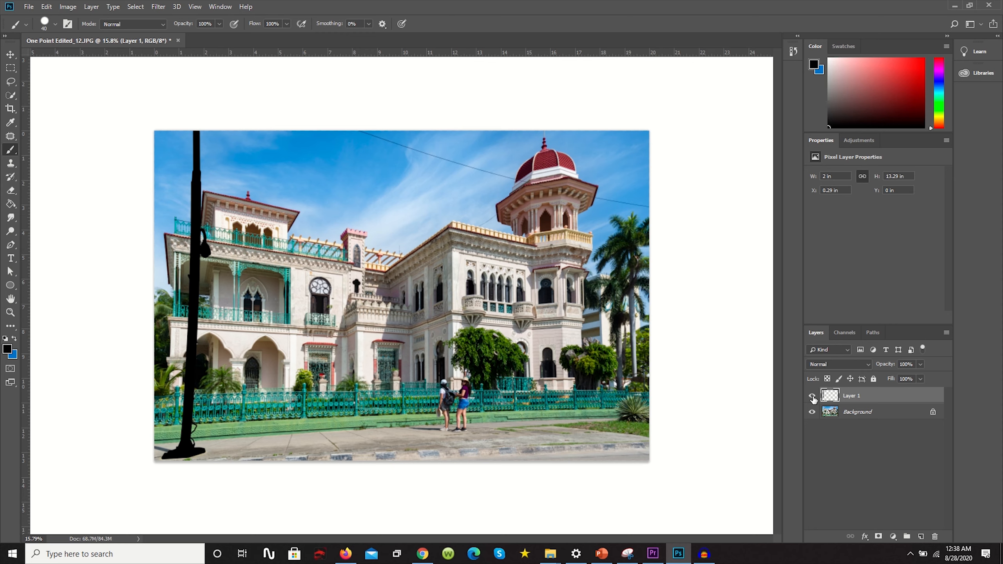
Rename the painted mask layer to "Brush" and hide it
double_click(853, 396)
text(Brush)
key(Return)
click(814, 396)
Make the Background layer active and load the outline of the Brush layer's painted pixels as a selection
click(881, 418)
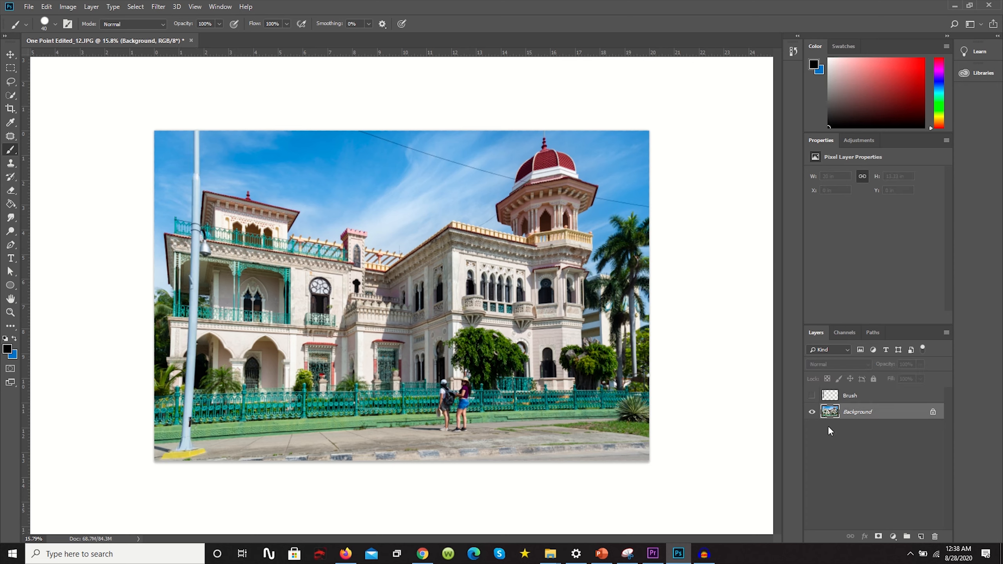
ctrl+click(835, 397)
scroll(156, 178, up, 3)
scroll(156, 178, up, 3)
scroll(156, 177, down, 5)
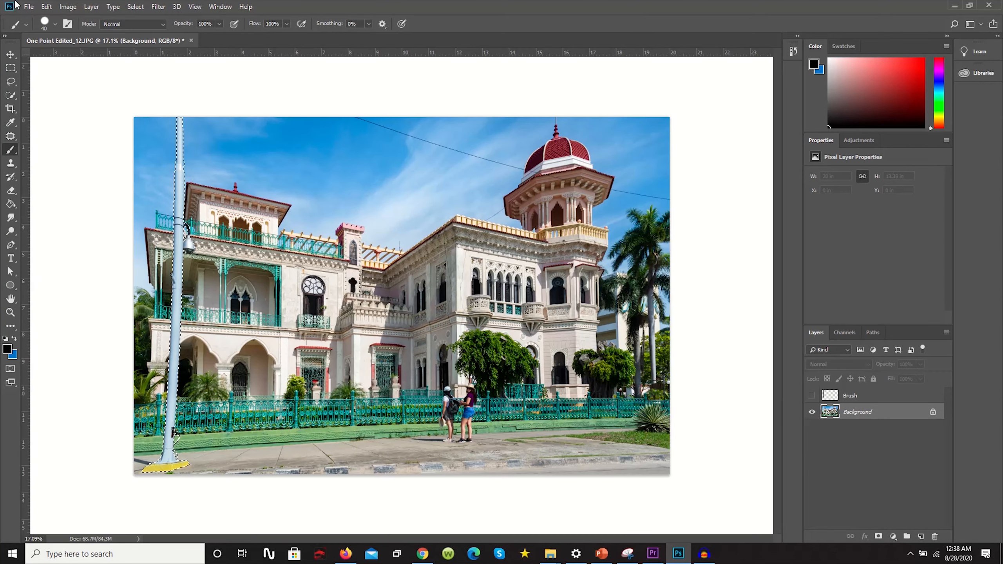
Fill the selected lamp post area with Content-Aware contents, keeping Color Adaptation on, Normal mode and 100% opacity
click(51, 7)
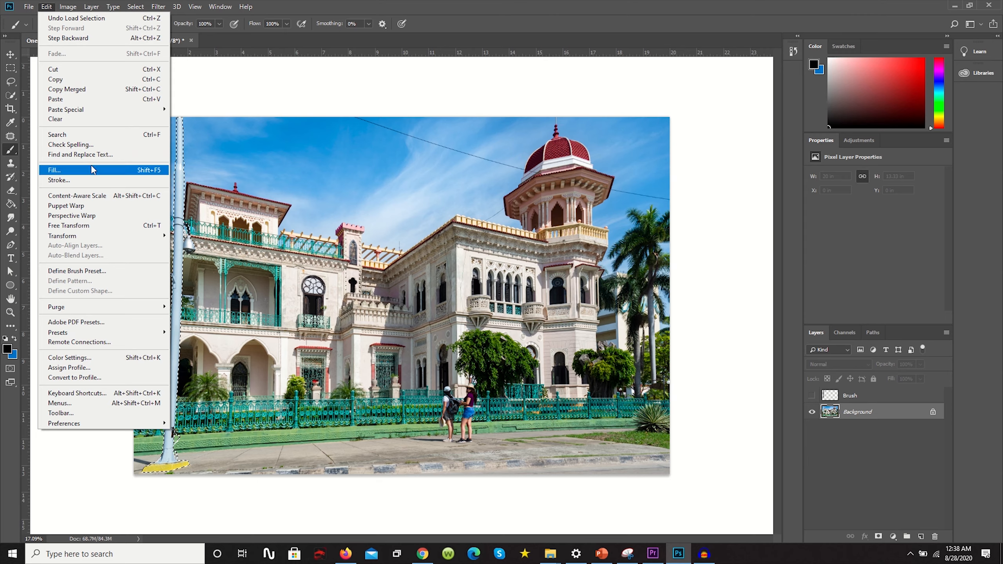
click(93, 169)
click(478, 131)
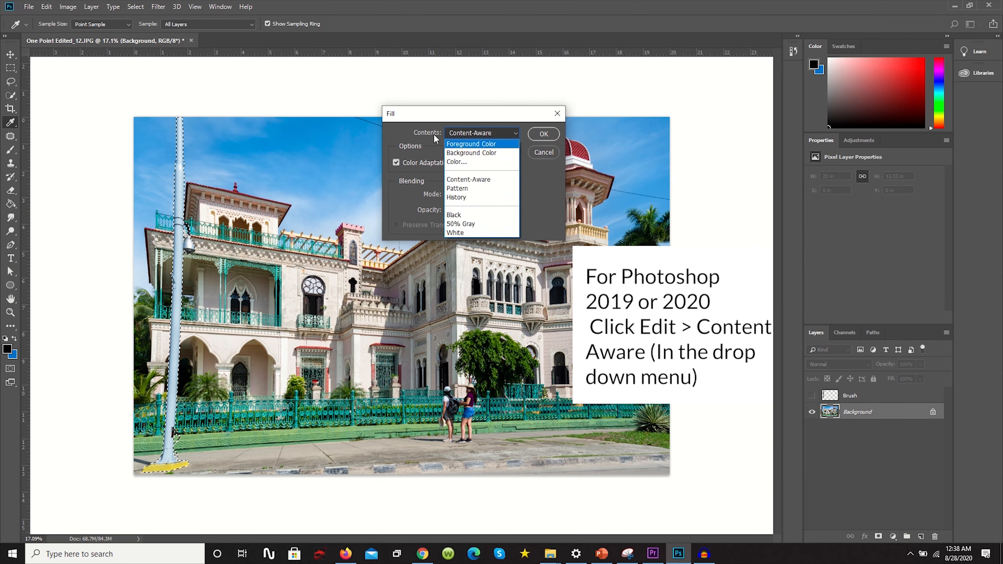
click(435, 148)
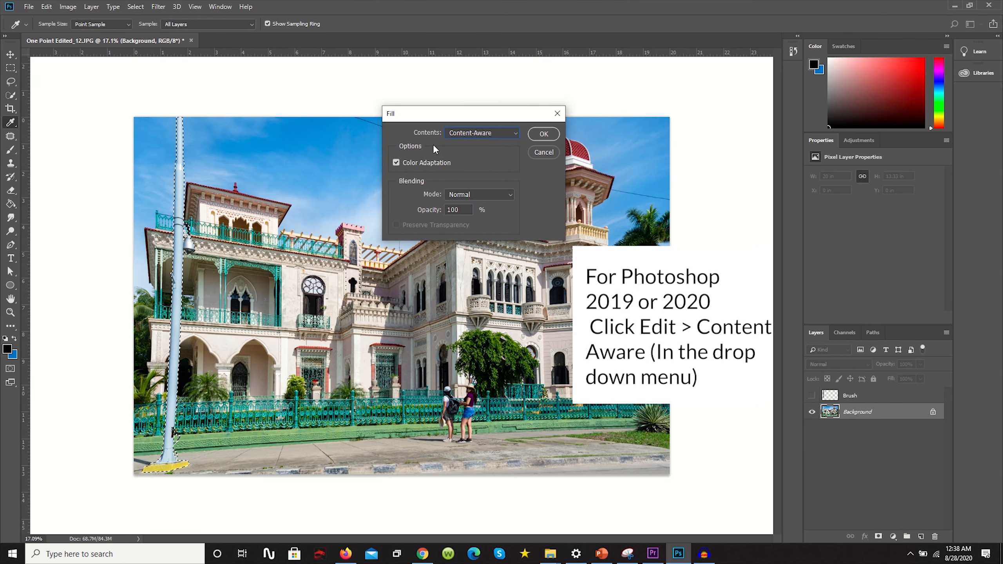
click(544, 135)
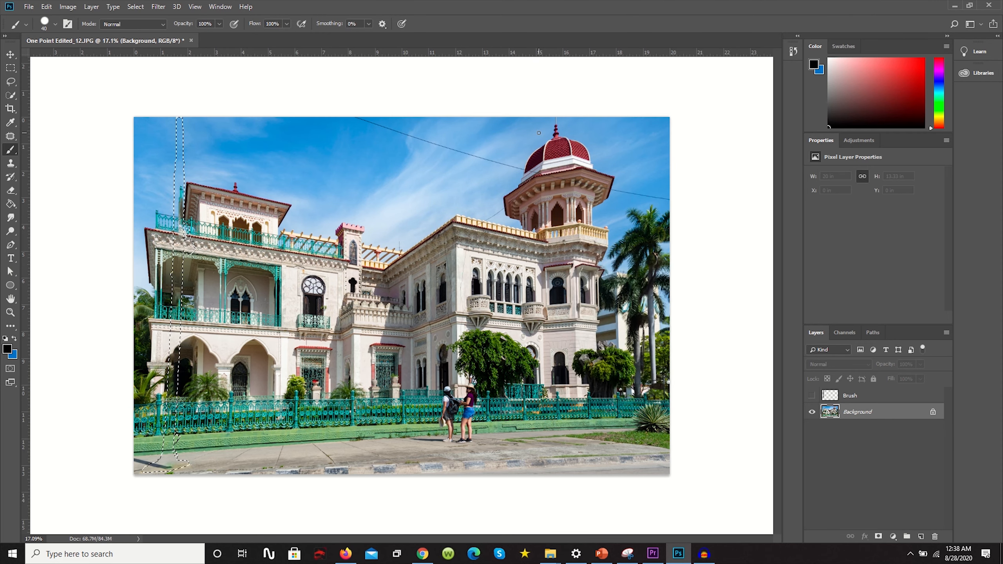
Examine the filled lamp post area along the roof, balcony railing and cornice for leftover artifacts
scroll(149, 192, up, 6)
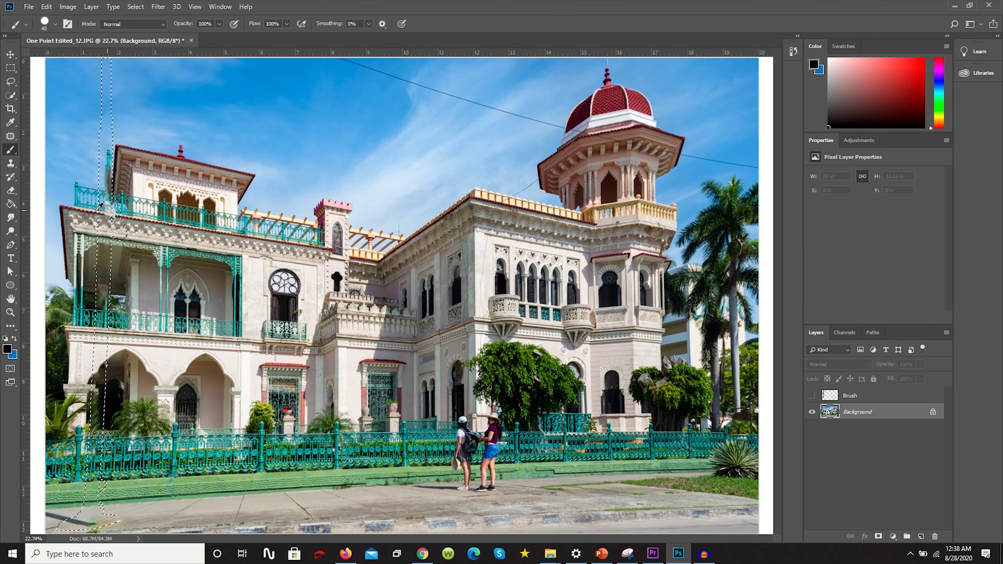
scroll(199, 152, down, 4)
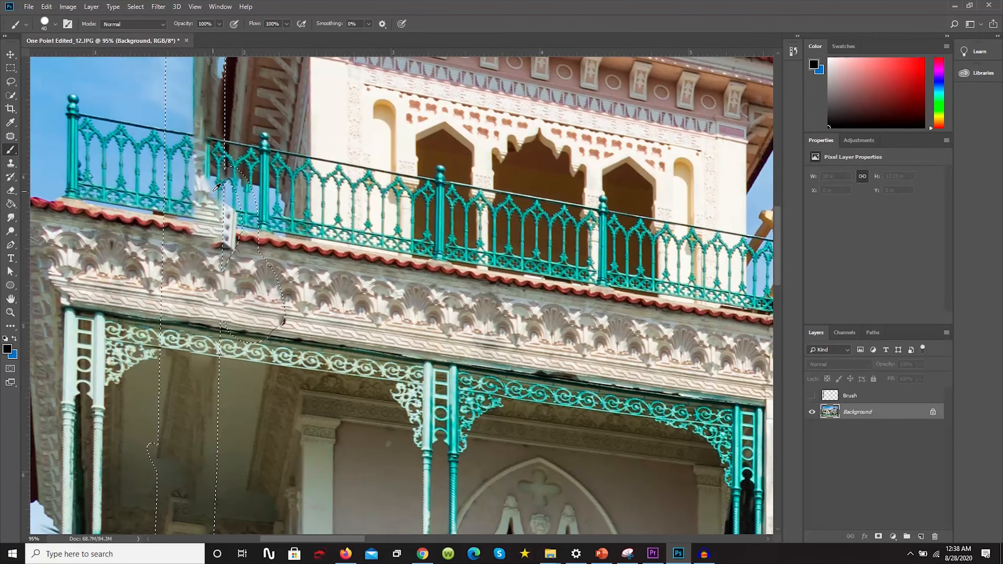
scroll(221, 192, up, 3)
scroll(221, 192, down, 4)
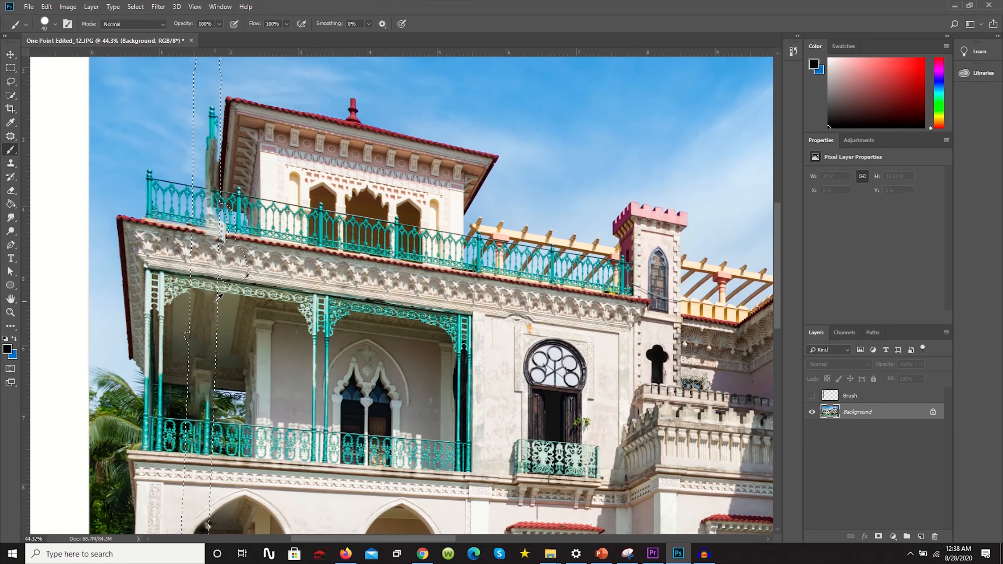
scroll(223, 187, up, 1)
scroll(266, 171, down, 3)
scroll(252, 177, up, 1)
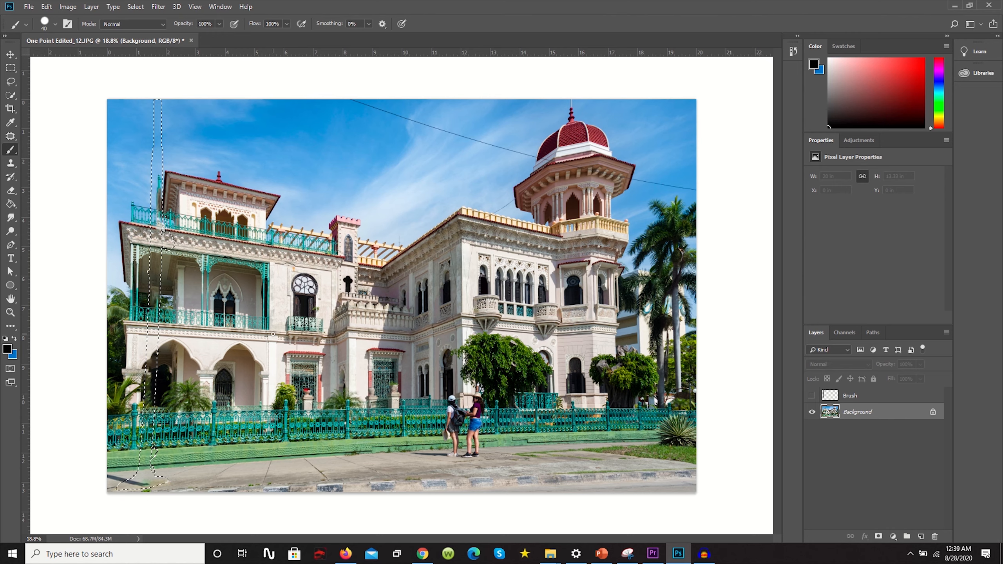
Deselect the filled area and clone sky over the stray post fragment beside the upper tower's roof with the Clone Stamp
scroll(114, 66, up, 9)
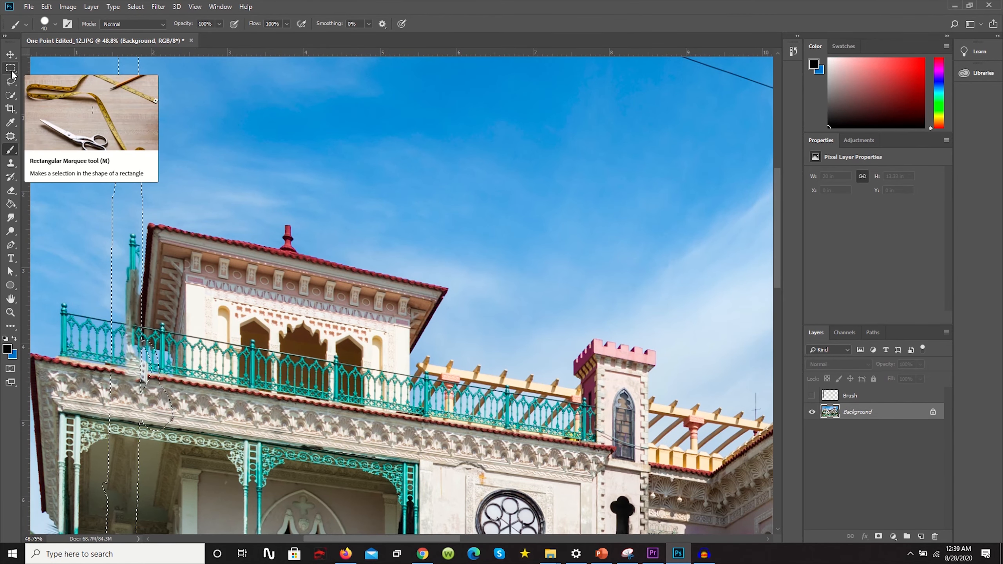
click(11, 70)
right_click(128, 118)
click(150, 123)
scroll(189, 200, up, 5)
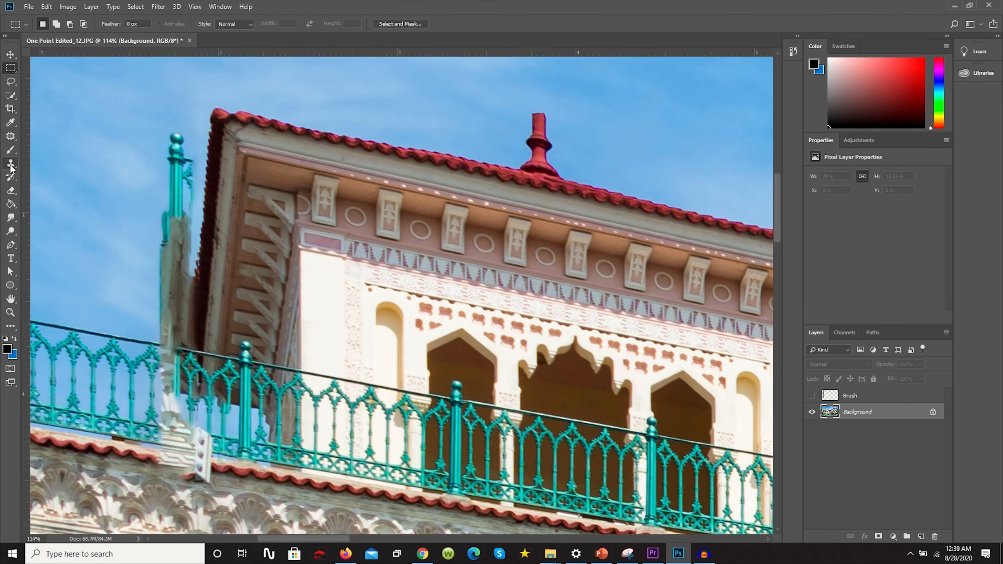
click(10, 164)
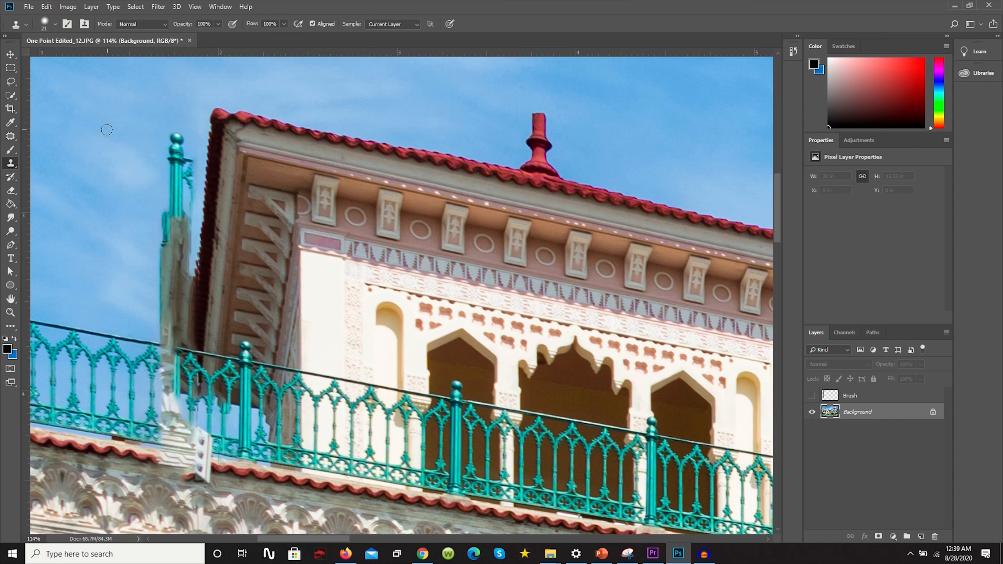
mouse_move(143, 119)
mouse_down()
mouse_move(174, 121)
mouse_move(163, 133)
mouse_move(181, 142)
mouse_move(170, 156)
mouse_move(188, 160)
mouse_move(181, 199)
mouse_move(162, 202)
mouse_move(187, 213)
mouse_move(167, 234)
mouse_move(188, 229)
mouse_move(157, 251)
mouse_move(178, 250)
mouse_move(171, 236)
mouse_move(162, 241)
mouse_move(182, 271)
mouse_move(156, 272)
mouse_move(186, 273)
mouse_move(172, 325)
mouse_move(163, 296)
mouse_up()
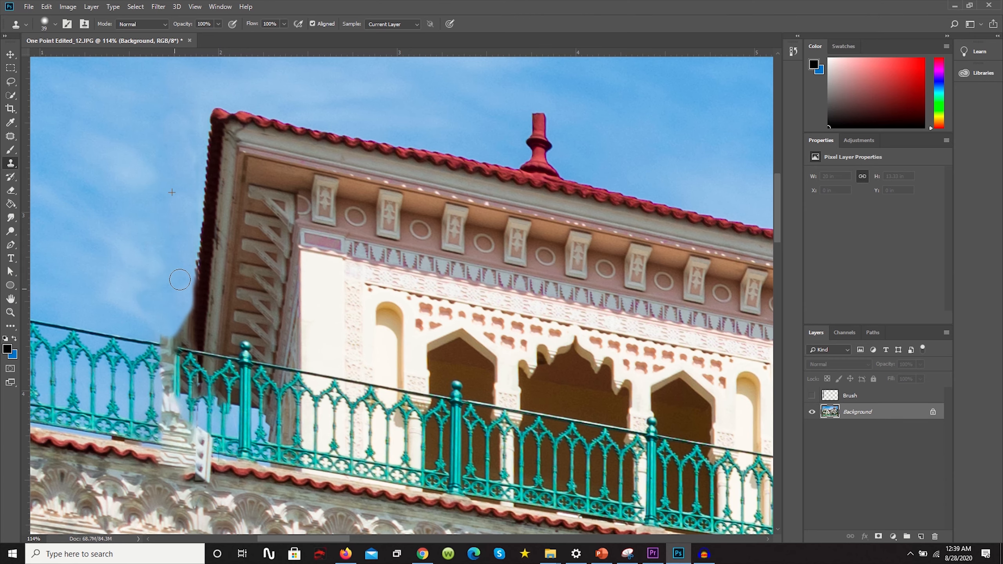
Rebuild the lower end of the dark red roof edge down to the balcony handrail by cloning the intact edge above
scroll(208, 206, up, 3)
drag(213, 179, 217, 177)
alt+click(217, 171)
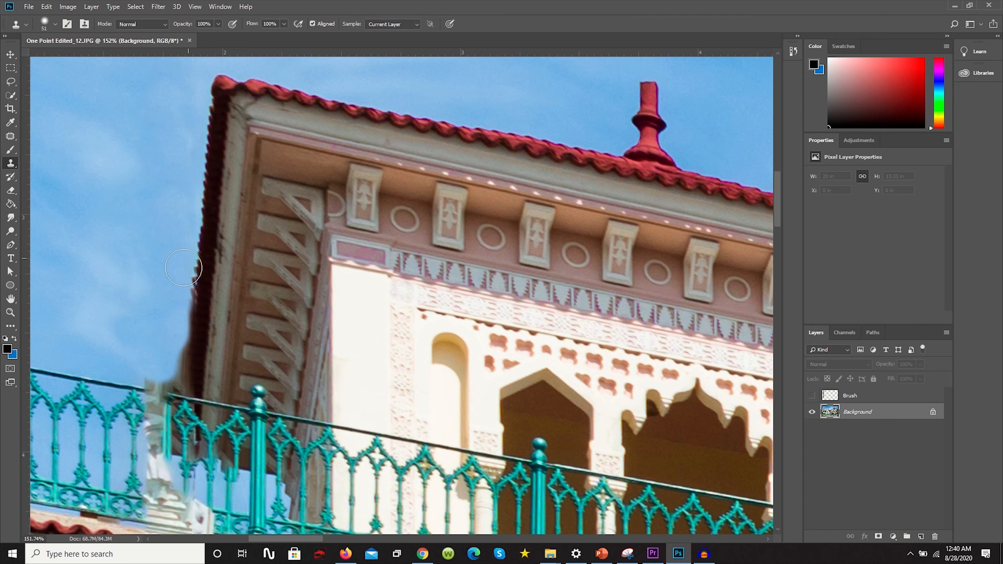
drag(206, 300, 190, 373)
scroll(201, 344, up, 3)
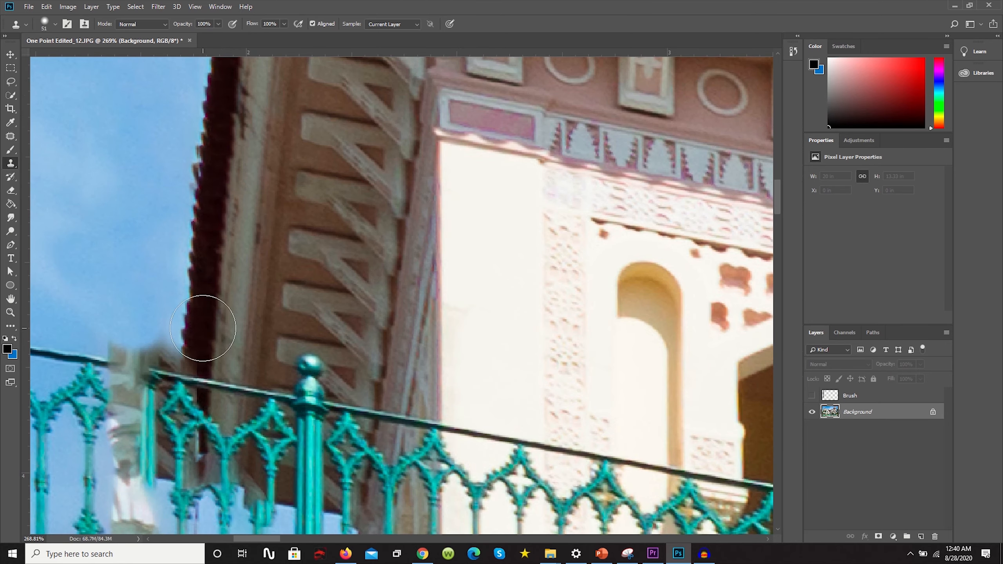
drag(208, 291, 200, 285)
alt+click(199, 283)
Clone intact handrail and its surroundings across the broken stretch of railing beside the roof edge
mouse_move(189, 339)
mouse_down()
mouse_move(188, 352)
mouse_move(290, 319)
mouse_move(194, 328)
mouse_move(280, 338)
mouse_up()
scroll(209, 330, up, 1)
alt+click(194, 325)
scroll(210, 329, up, 1)
drag(156, 279, 224, 292)
scroll(223, 292, up, 1)
alt+click(224, 293)
mouse_move(319, 303)
mouse_down()
mouse_move(358, 329)
mouse_move(347, 338)
mouse_up()
Clone clean sky and railing detail over the lamp post smears around the handrail near the roof edge
scroll(361, 237, down, 7)
scroll(413, 351, up, 9)
scroll(254, 304, up, 2)
drag(256, 304, 254, 304)
alt+click(194, 300)
mouse_move(262, 257)
mouse_down()
mouse_move(264, 327)
mouse_move(278, 296)
mouse_up()
alt+click(185, 268)
drag(271, 233, 285, 383)
right_click(159, 255)
key(Escape)
alt+click(164, 244)
alt+click(275, 293)
drag(262, 204, 261, 153)
Reduce the Clone Stamp brush to 10 px and clone railing detail down the damaged balusters below the roof edge
scroll(330, 292, down, 7)
scroll(447, 341, up, 9)
key([)
alt+click(402, 306)
key([)
key([)
key([)
drag(430, 311, 428, 460)
alt+click(407, 322)
drag(430, 285, 431, 291)
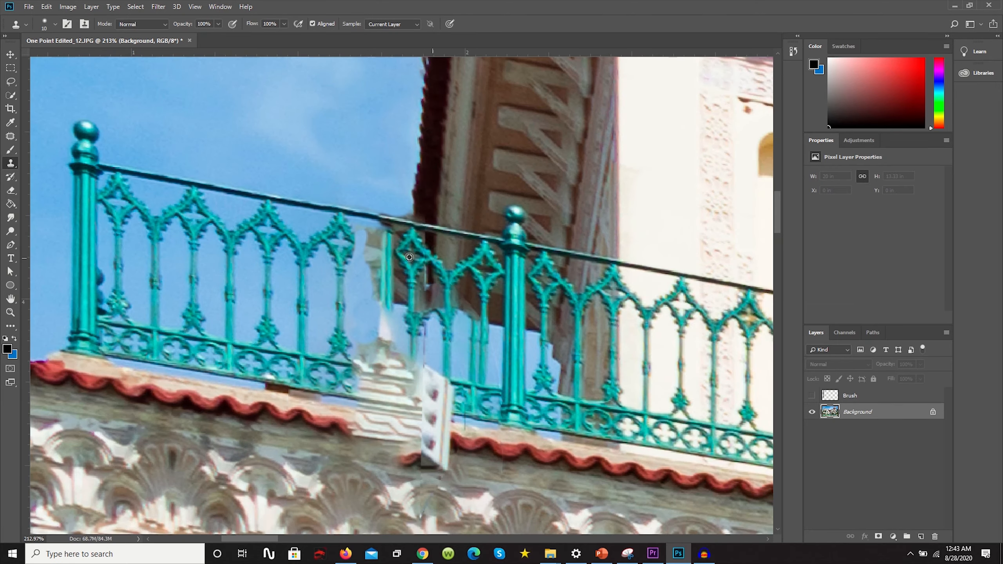
Patch the damaged lower railing and red roof tiles with the matching intact section to their left using the Patch tool
scroll(464, 254, up, 1)
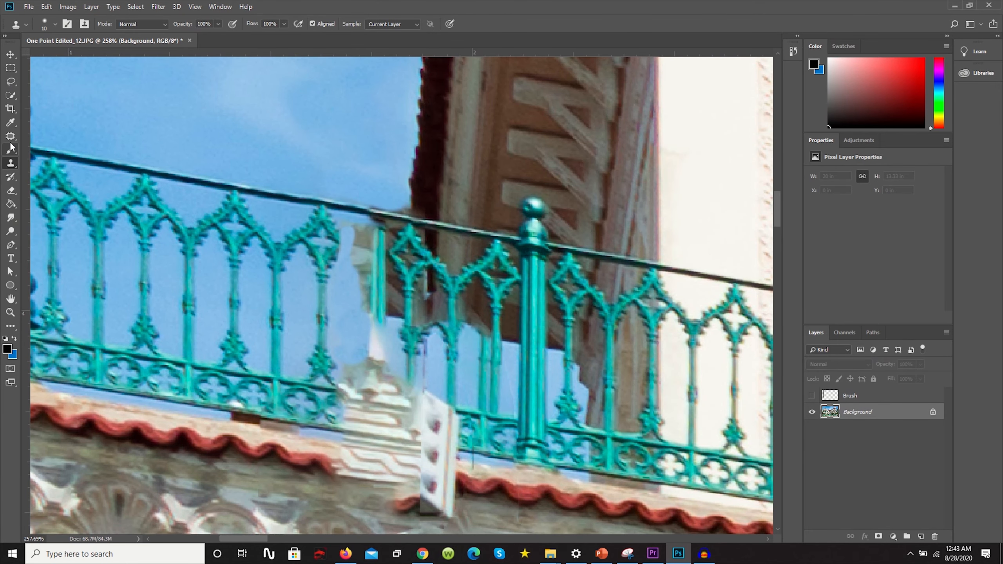
click(10, 136)
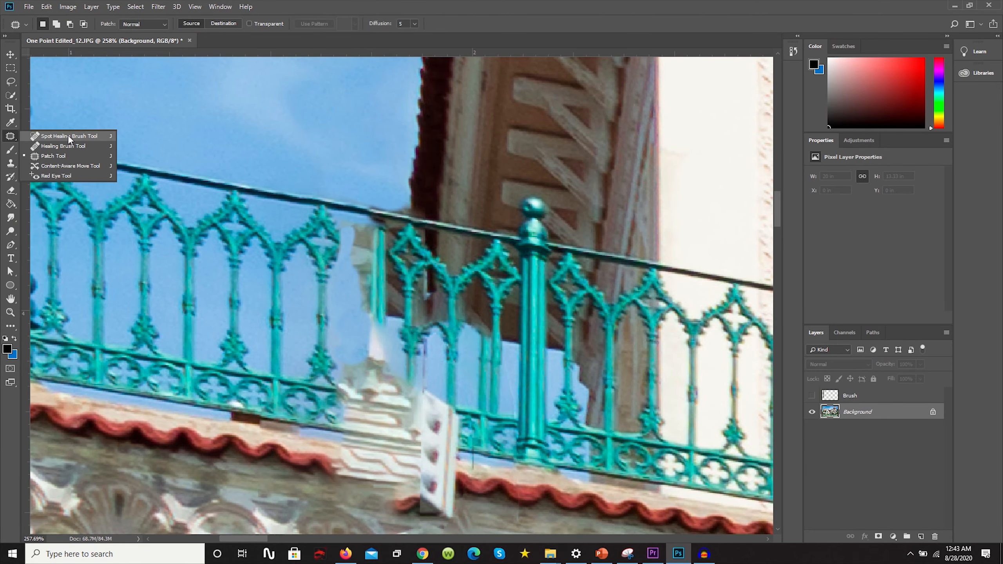
click(51, 156)
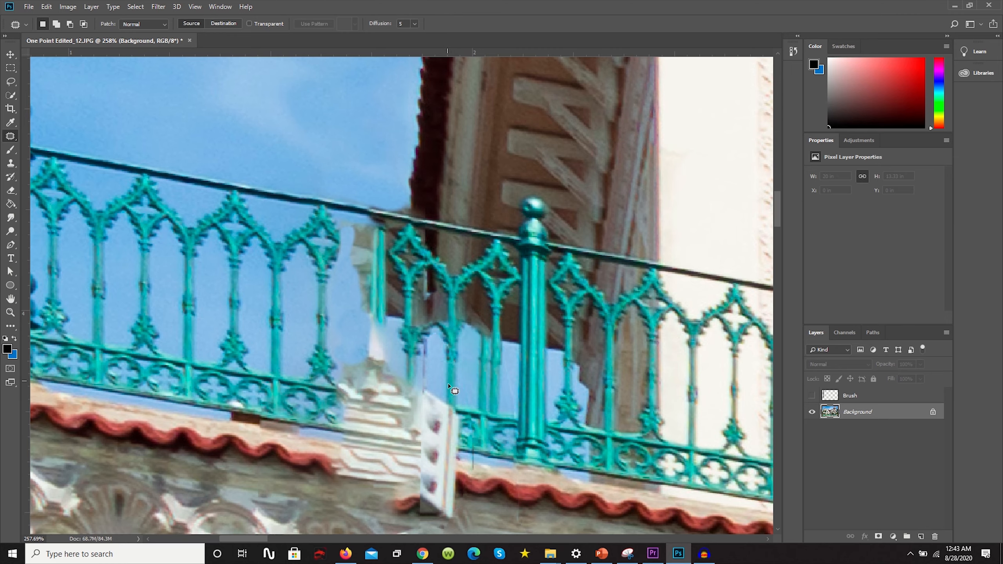
scroll(457, 434, down, 2)
scroll(448, 465, up, 3)
mouse_move(475, 499)
mouse_down()
mouse_move(343, 469)
mouse_move(302, 446)
mouse_move(302, 393)
mouse_move(320, 331)
mouse_move(340, 320)
mouse_move(453, 343)
mouse_move(483, 381)
mouse_move(476, 499)
mouse_up()
scroll(479, 415, down, 2)
scroll(478, 415, down, 1)
drag(440, 417, 296, 390)
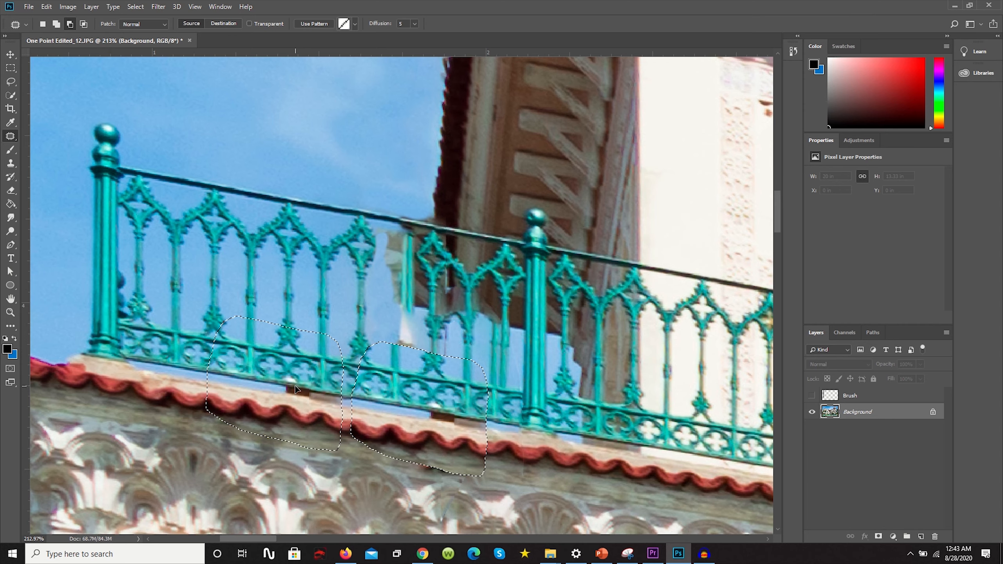
drag(295, 389, 294, 389)
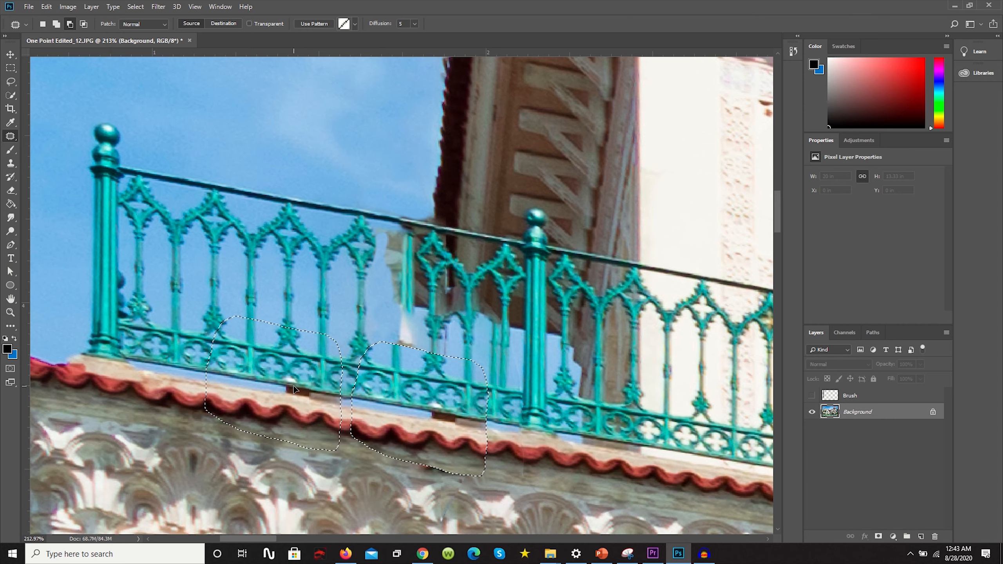
drag(293, 386, 293, 386)
scroll(434, 326, down, 5)
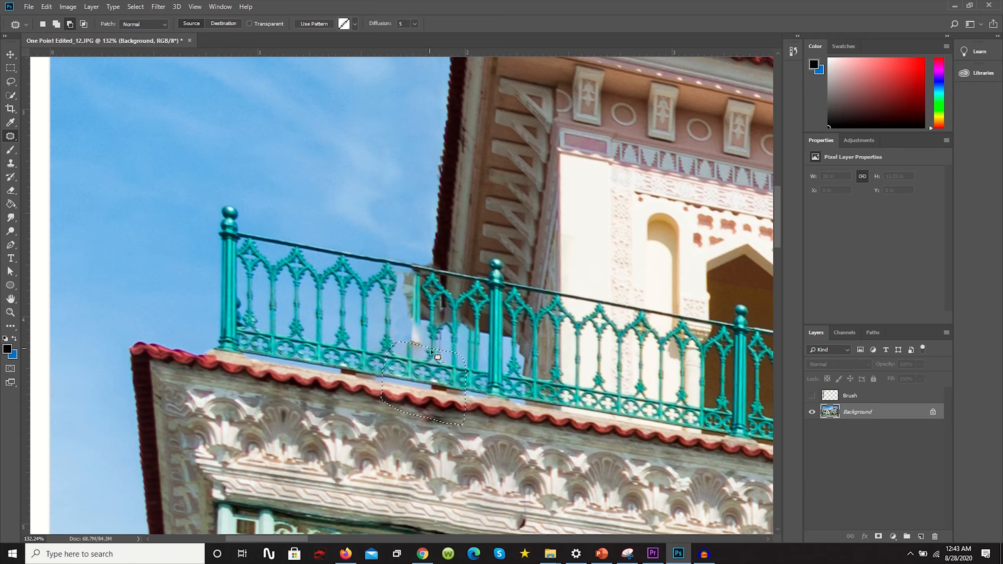
Touch up small flawed spots around the patched lower railing with the Patch tool and clear the selections
scroll(460, 337, up, 8)
scroll(464, 328, up, 3)
mouse_move(437, 317)
mouse_down()
mouse_move(448, 450)
mouse_move(440, 319)
mouse_up()
scroll(474, 375, down, 3)
key(ctrl+d)
scroll(454, 336, down, 1)
mouse_move(443, 390)
mouse_down()
mouse_move(334, 383)
mouse_move(445, 390)
mouse_up()
key(ctrl+d)
scroll(457, 355, down, 3)
Patch the missing balusters beneath the handrail with intact balusters from further left and deselect
drag(428, 281, 282, 256)
scroll(377, 259, up, 5)
drag(436, 298, 188, 256)
key(ctrl+d)
scroll(380, 245, down, 5)
Resize the Clone Stamp brush and clone intact balusters over the remaining gap in the railing near the roof edge
scroll(434, 323, up, 8)
key(m)
scroll(446, 300, down, 6)
key(s)
alt+right_click(210, 235)
alt+click(210, 237)
drag(388, 308, 388, 255)
scroll(348, 284, up, 5)
mouse_move(415, 362)
mouse_down()
mouse_move(432, 269)
mouse_move(413, 249)
mouse_move(254, 238)
mouse_move(266, 243)
mouse_up()
scroll(432, 270, down, 8)
scroll(395, 272, up, 5)
Patch the ornamented baluster top in front of the roof edge with a matching one from the left and deselect
click(10, 137)
scroll(441, 275, down, 5)
scroll(399, 272, up, 2)
key(ctrl+d)
scroll(336, 179, up, 3)
scroll(336, 237, down, 2)
drag(344, 259, 205, 234)
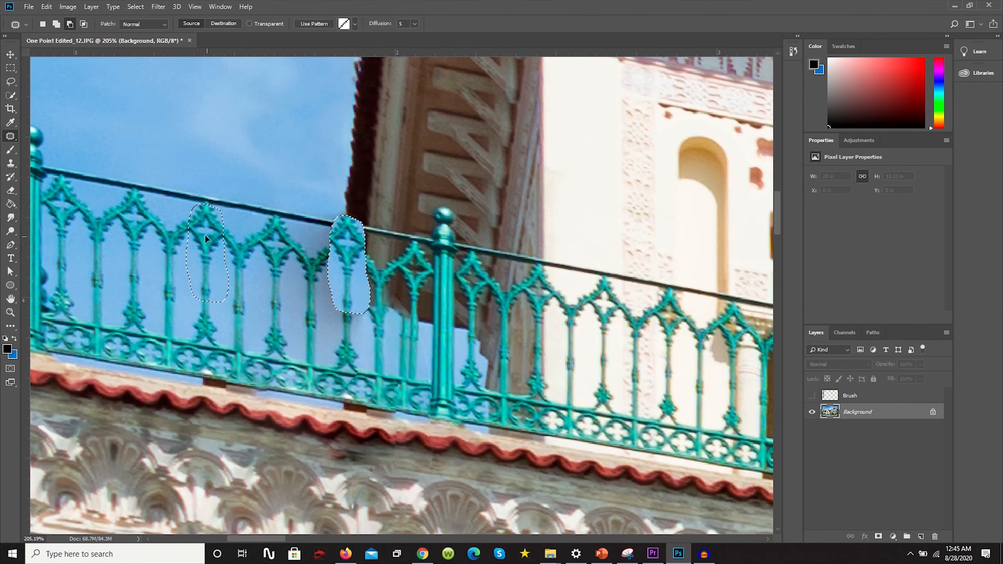
scroll(385, 276, down, 2)
drag(371, 230, 385, 280)
right_click(10, 137)
right_click(361, 261)
key(Escape)
right_click(361, 273)
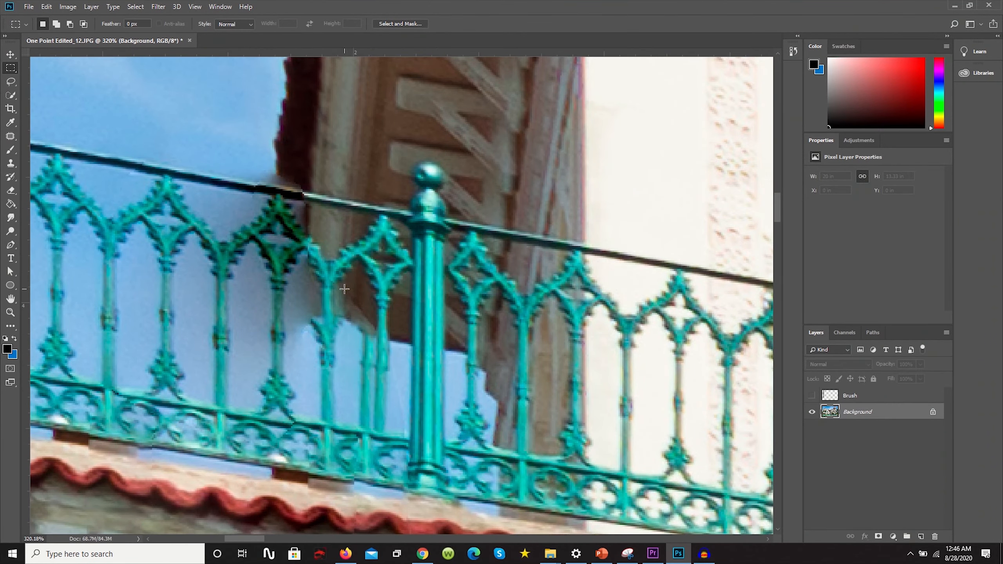
Clone over the doubled baluster just left of the thick railing post, undoing the last stray stroke
scroll(397, 428, up, 3)
click(11, 163)
alt+click(338, 317)
drag(356, 305, 356, 417)
alt+click(338, 434)
drag(343, 350, 343, 366)
key(ctrl+z)
Clone clean blue sky over the discoloured gaps between the balusters near the roof edge, resizing the brush to fit
alt+right_click(331, 329)
scroll(324, 328, down, 1)
alt+click(312, 347)
drag(309, 329, 303, 277)
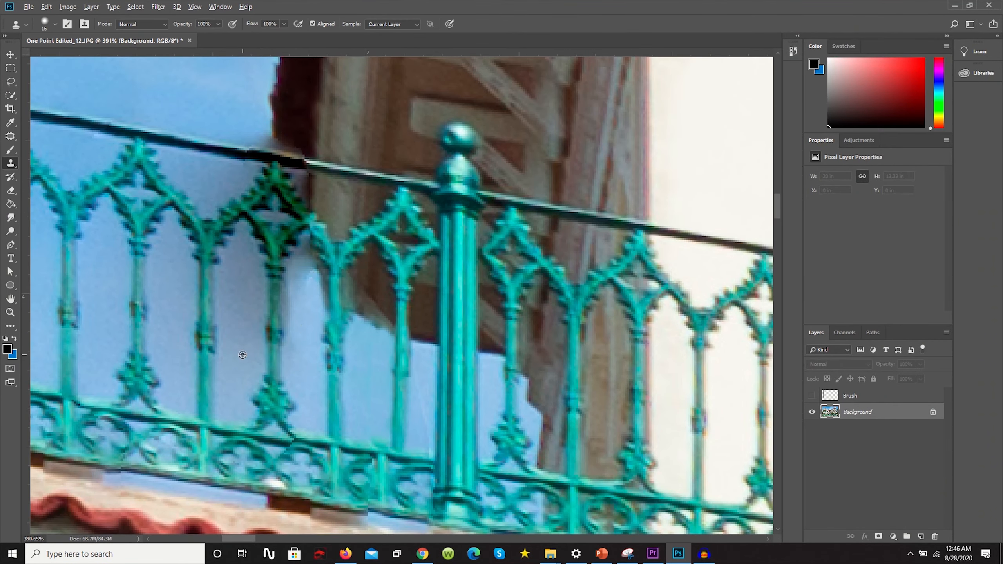
drag(243, 354, 423, 357)
scroll(423, 357, down, 1)
mouse_move(425, 318)
mouse_down()
mouse_move(430, 393)
mouse_move(419, 443)
mouse_move(442, 393)
mouse_up()
alt+right_click(434, 321)
alt+click(434, 336)
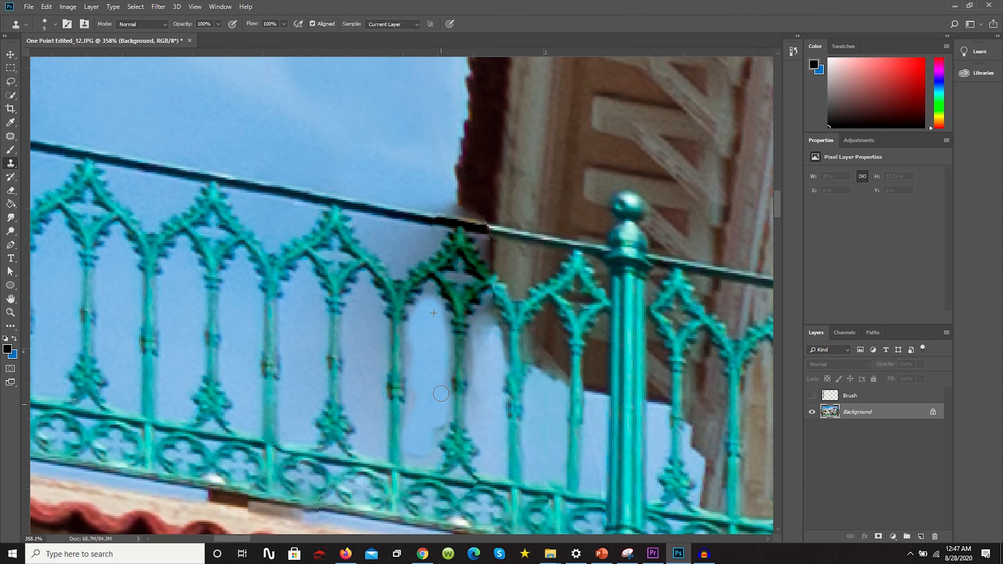
Replace the blackened stretch of handrail beneath the roof edge with cloned intact handrail
scroll(493, 313, down, 3)
alt+right_click(345, 224)
alt+click(345, 224)
mouse_move(447, 244)
mouse_down()
mouse_move(486, 251)
mouse_move(463, 227)
mouse_up()
scroll(515, 246, up, 3)
alt+click(474, 146)
alt+right_click(461, 186)
Clone a clean ornamented baluster over the darkened one directly below the roof edge
scroll(462, 257, down, 3)
scroll(450, 237, up, 3)
alt+click(218, 241)
drag(466, 290, 460, 399)
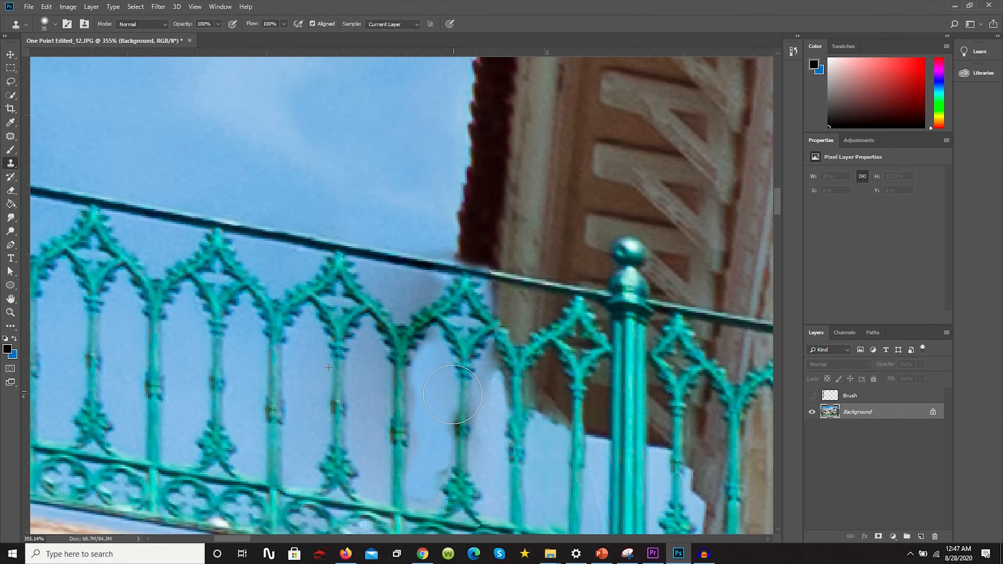
scroll(447, 325, down, 1)
scroll(435, 337, up, 1)
Resize the brush and clone away the grey shading and flaws around the neighbouring balusters
alt+right_click(426, 309)
drag(426, 308, 418, 335)
scroll(418, 335, down, 3)
scroll(336, 316, up, 3)
alt+click(191, 233)
drag(569, 301, 569, 356)
scroll(629, 354, down, 4)
scroll(671, 329, up, 3)
Resize the brush and clone the dark roof edge into the diamond opening of the baluster directly below the roof corner
alt+right_click(392, 284)
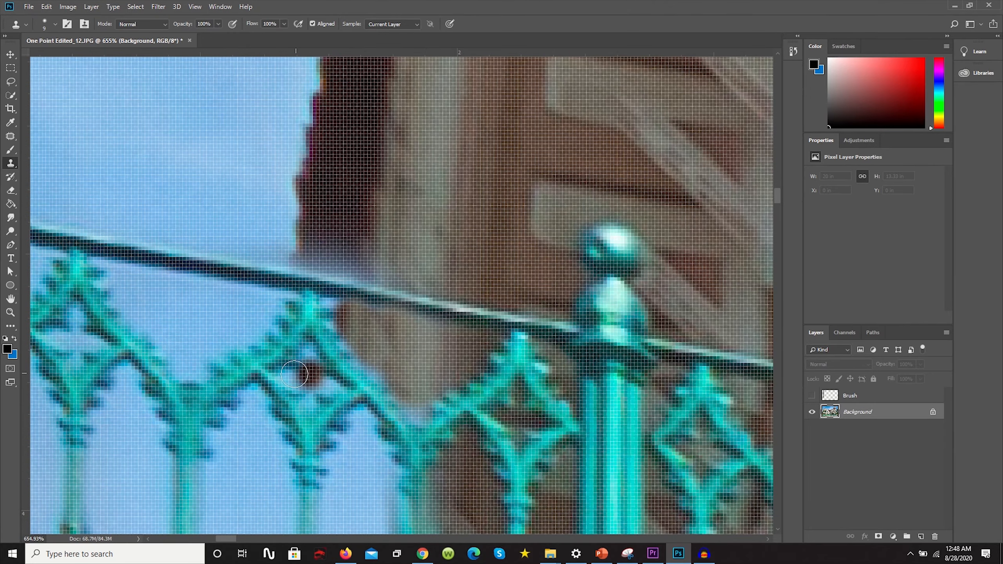
drag(294, 375, 316, 379)
scroll(316, 379, up, 2)
scroll(362, 406, down, 2)
Clone the brown roof underside into the sky-coloured gap beside that baluster
click(336, 318)
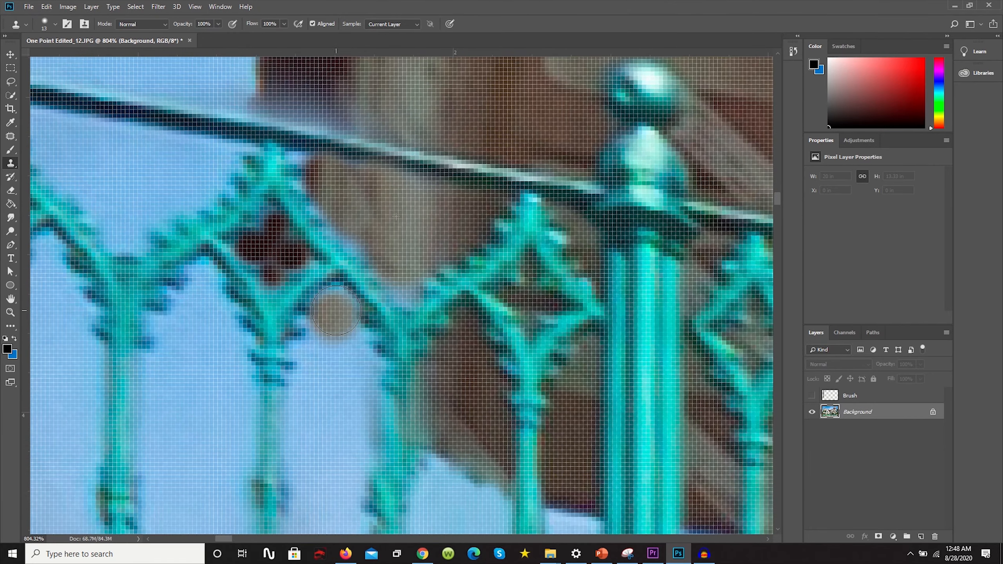
drag(344, 253, 350, 287)
scroll(349, 287, down, 3)
alt+click(335, 135)
drag(321, 171, 352, 181)
scroll(352, 181, up, 5)
scroll(412, 80, down, 3)
Clone a small patch of dark roof edge into the gap on the other side of the baluster, using a smaller brush
key(bracketleft)
key(bracketleft)
alt+click(363, 219)
drag(295, 302, 309, 315)
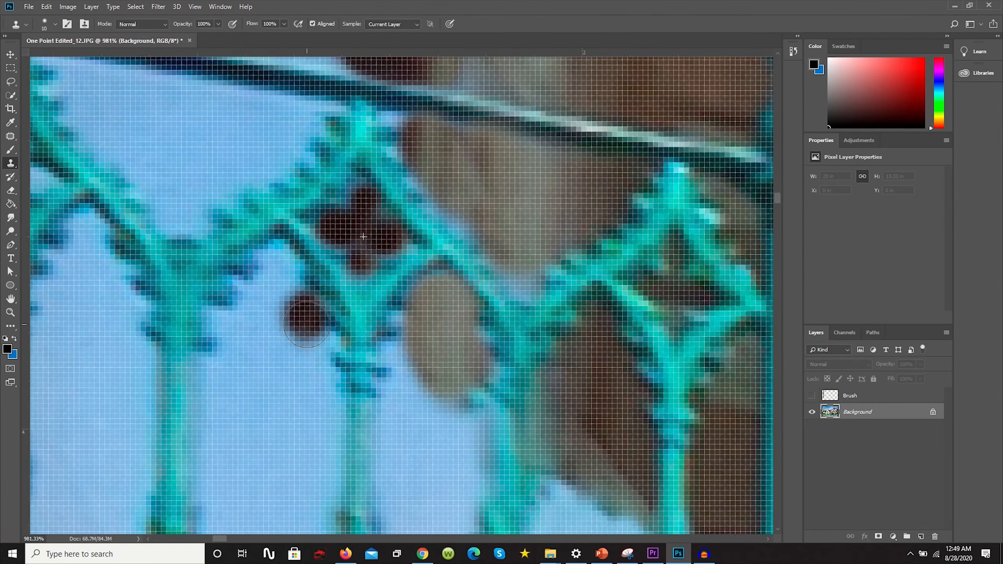
Enlarge the brush and clone the dark roof edge down over the blurred end so it meets the handrail
scroll(363, 220, up, 3)
scroll(382, 407, down, 6)
scroll(389, 431, up, 2)
scroll(395, 455, down, 5)
key(bracketright)
key(bracketright)
key(bracketright)
key(bracketright)
key(bracketright)
key(bracketright)
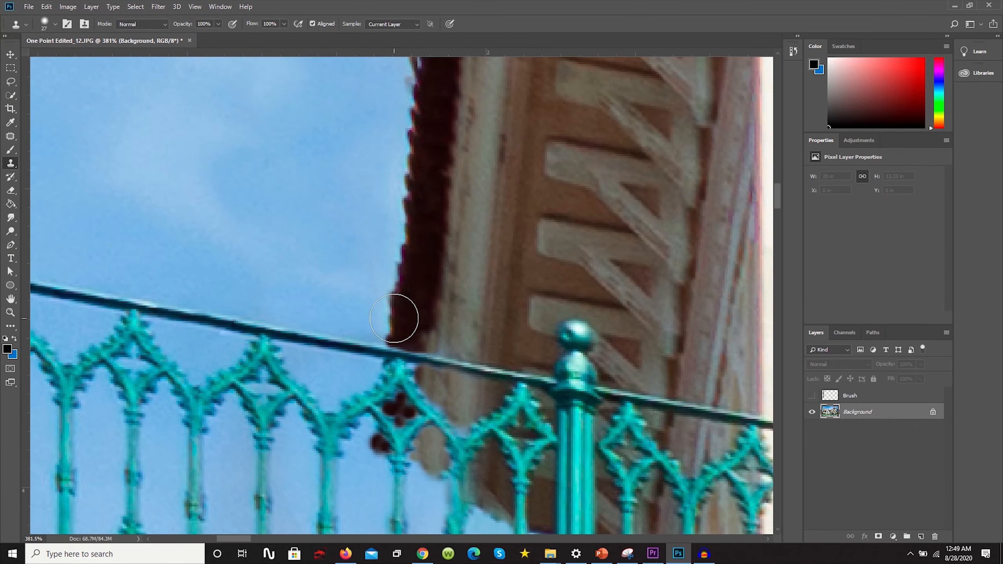
scroll(410, 435, up, 3)
Shrink the brush and refine the rounded edges of the cloned roof patches between the balusters
key(bracketleft)
key(bracketleft)
scroll(445, 426, down, 8)
scroll(445, 427, up, 5)
key(bracketleft)
key(bracketleft)
key(bracketleft)
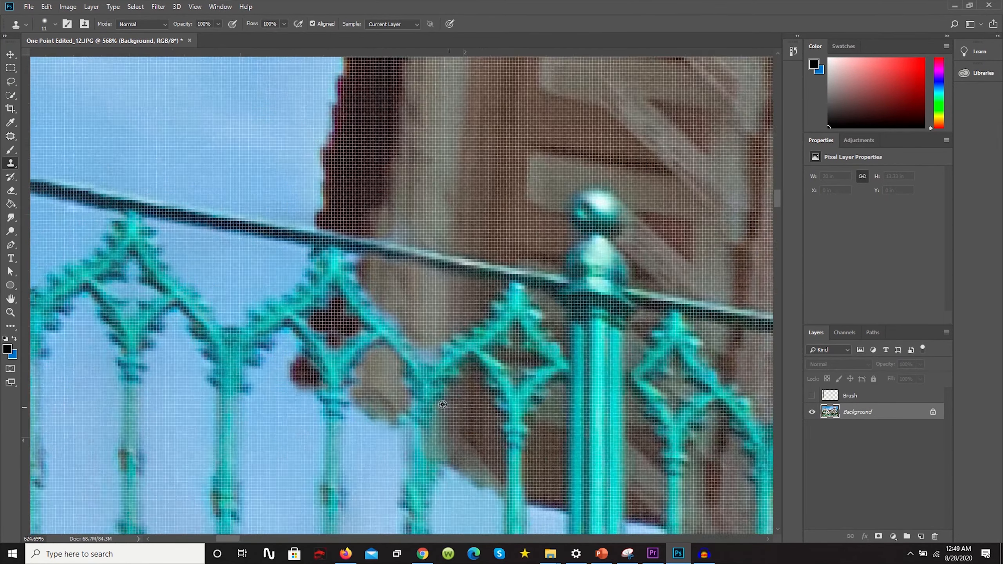
scroll(323, 348, up, 2)
drag(321, 359, 336, 383)
Extend the brown roof underside to the next baluster with small clone strokes, adjusting the brush size
scroll(383, 349, down, 6)
scroll(383, 349, up, 1)
key(bracketright)
key(bracketright)
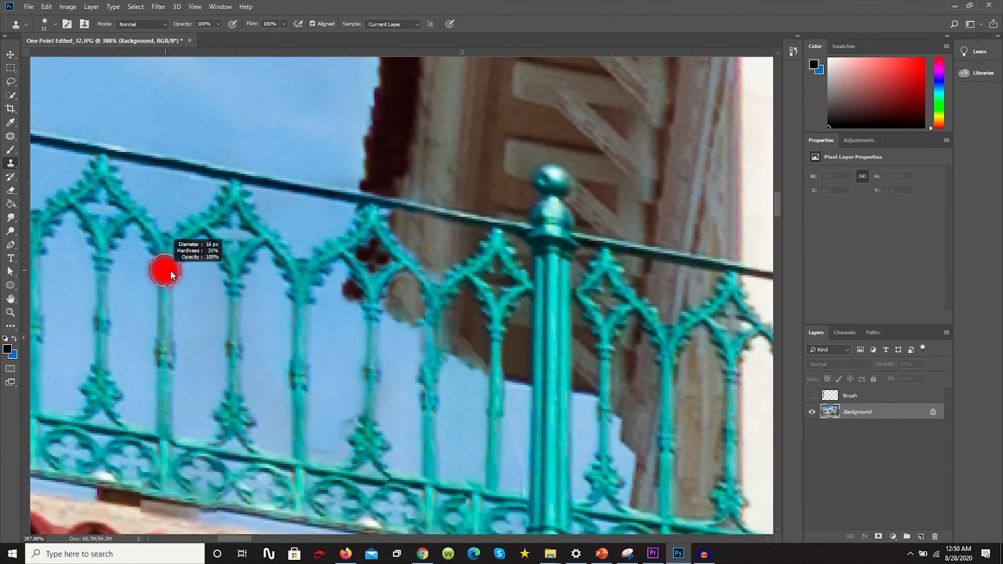
scroll(383, 317, up, 3)
scroll(411, 340, up, 4)
drag(420, 335, 429, 348)
scroll(430, 348, down, 6)
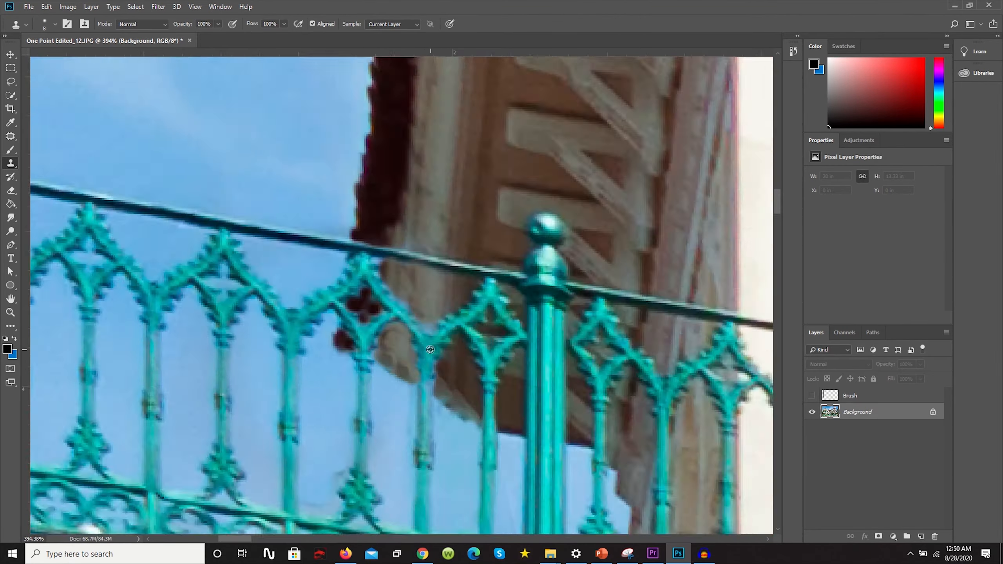
Continue the roof underside's diagonal edge past the baluster towards the railing post with small clone strokes
scroll(428, 395, up, 5)
key(bracketright)
scroll(444, 338, down, 2)
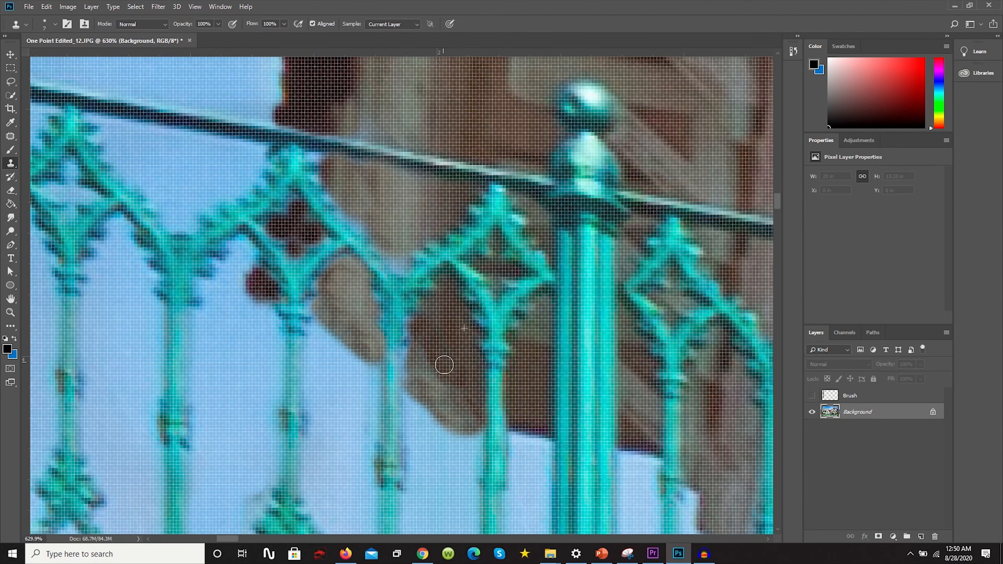
Clone clean ceiling over the smeared beam remnants on the upper balcony's ceiling
scroll(444, 365, down, 8)
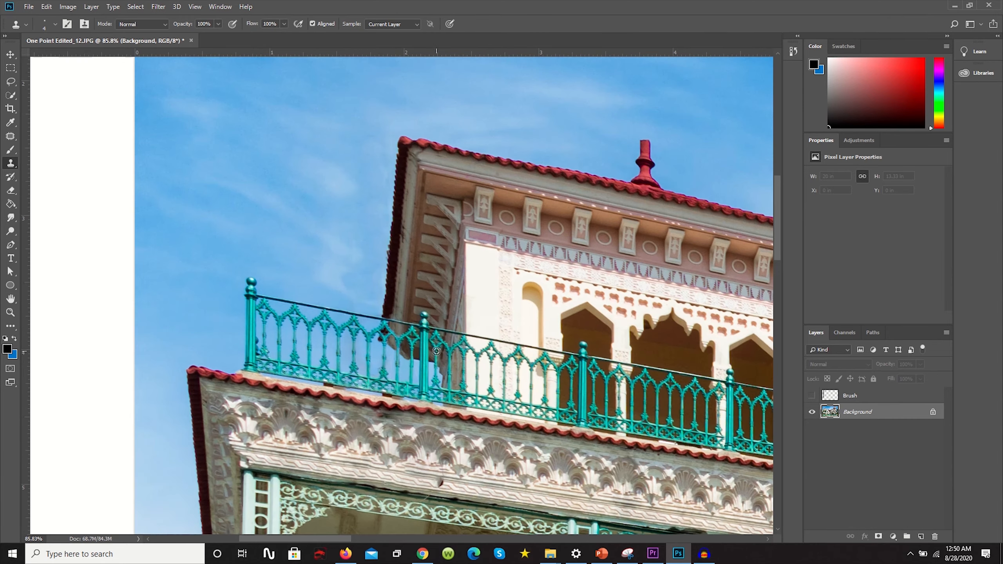
scroll(461, 344, down, 5)
scroll(365, 384, up, 2)
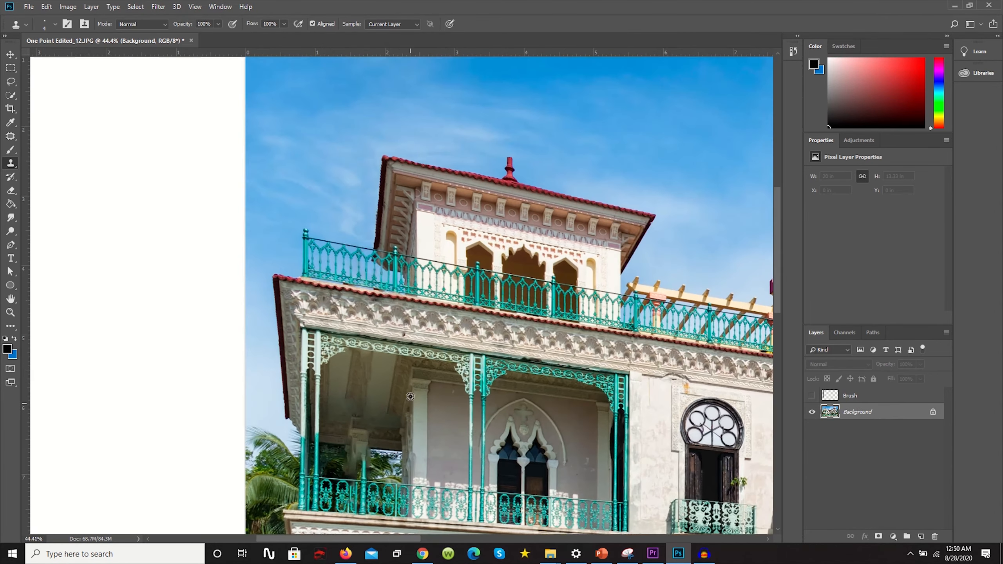
scroll(366, 385, up, 2)
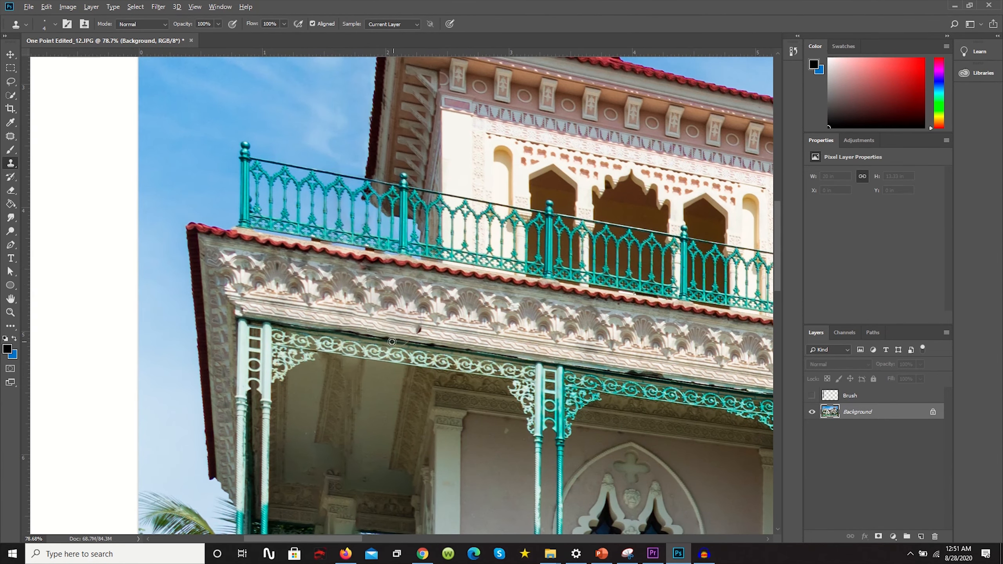
scroll(352, 347, down, 2)
scroll(343, 408, up, 7)
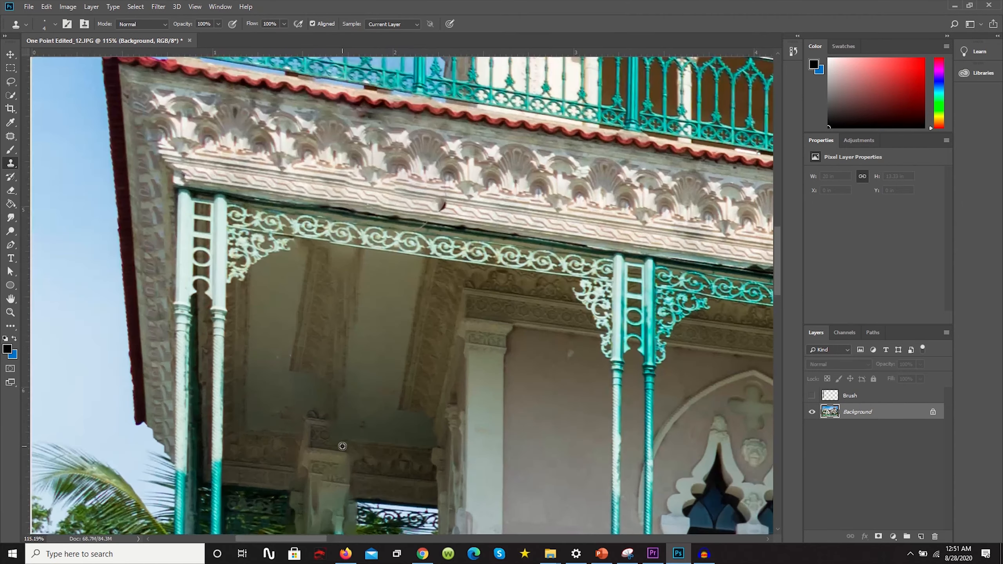
scroll(338, 350, down, 1)
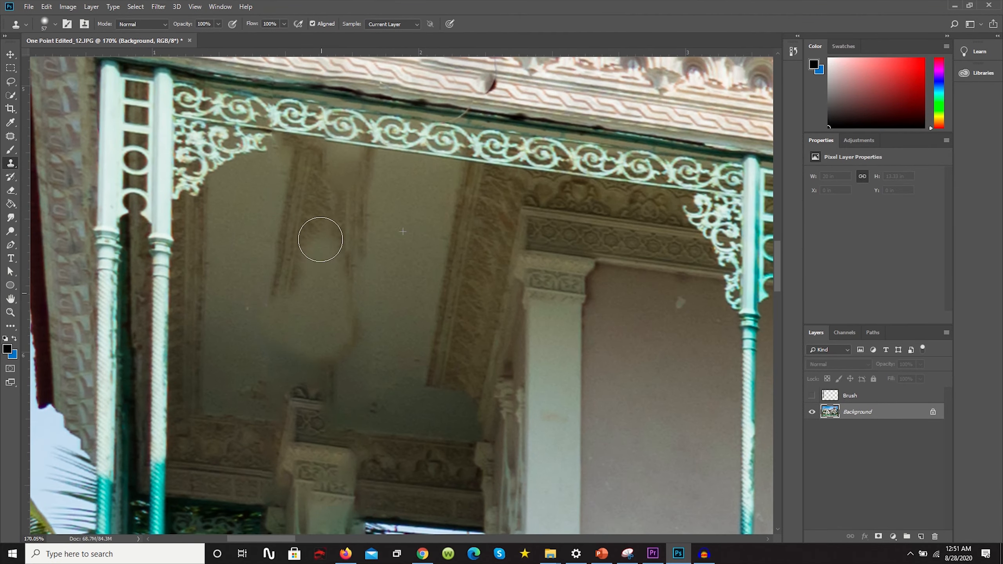
scroll(418, 325, down, 3)
scroll(387, 362, up, 4)
scroll(387, 362, down, 5)
scroll(407, 175, up, 4)
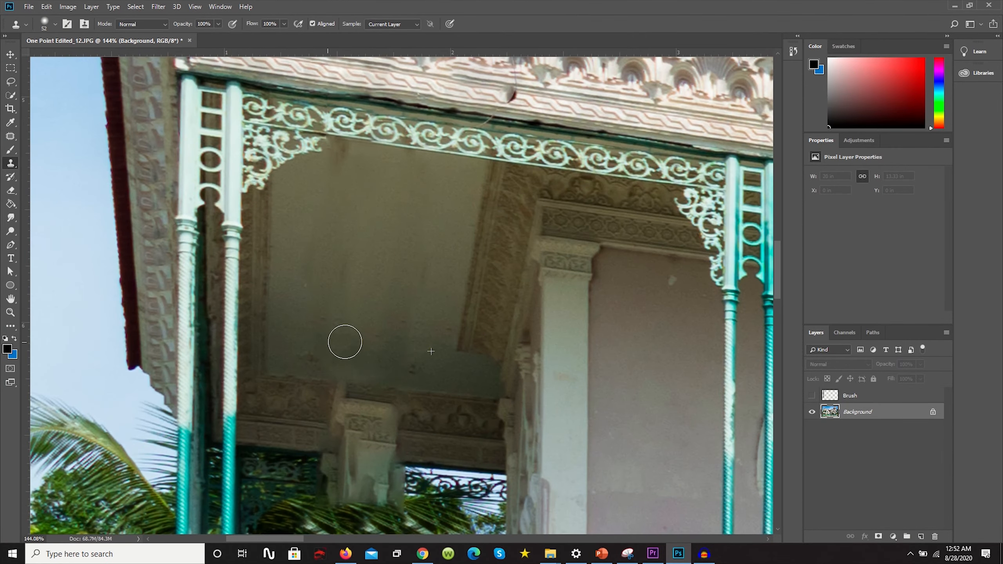
Clone carved cornice, ironwork and palm fronds over the leftover column fragment below the balcony ceiling
scroll(345, 342, up, 6)
scroll(421, 314, up, 3)
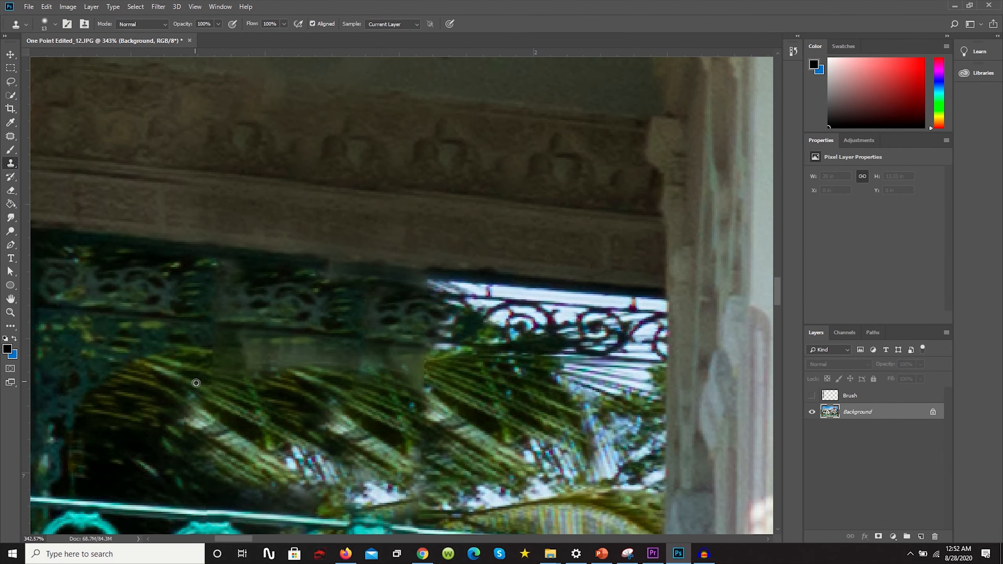
scroll(148, 287, down, 4)
Clone the brown interior wall over the smudged area inside the ground-floor arch, resampling and resizing the brush
scroll(237, 265, up, 4)
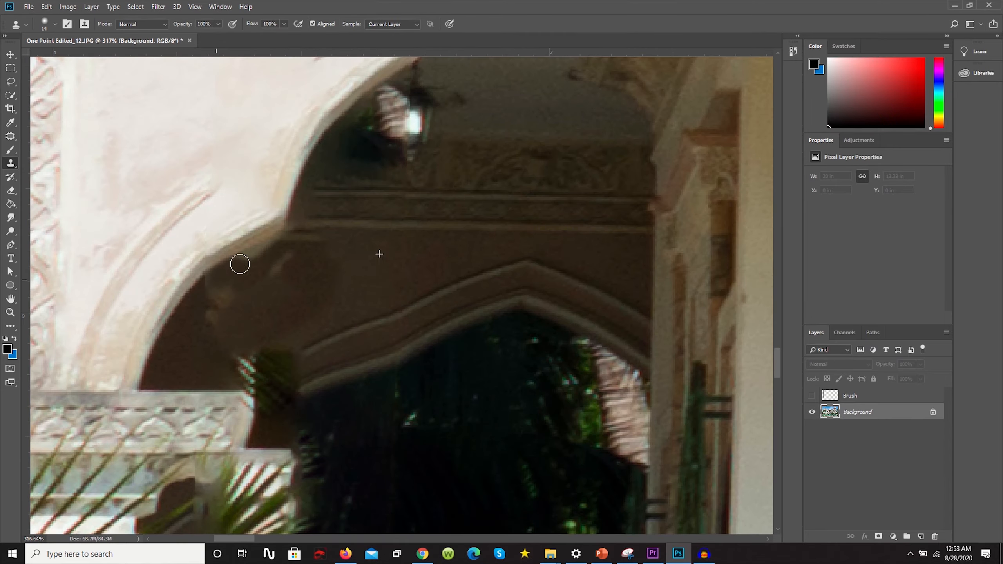
drag(240, 265, 310, 238)
alt+right_click(410, 266)
alt+click(393, 280)
drag(295, 296, 236, 292)
Clone away the remaining lamp post traces around the lower part of the building with freshly sampled sources
scroll(386, 270, down, 6)
scroll(384, 268, up, 3)
scroll(383, 317, up, 4)
drag(277, 376, 513, 296)
alt+right_click(729, 414)
alt+click(597, 394)
drag(659, 419, 553, 446)
alt+click(583, 375)
alt+right_click(549, 394)
drag(474, 439, 178, 375)
Resize the brush and clone over the last flaws left along the removed lamp post's path
drag(238, 352, 139, 371)
alt+right_click(217, 371)
alt+right_click(324, 389)
drag(380, 443, 330, 446)
alt+click(209, 462)
drag(221, 460, 247, 456)
mouse_move(438, 446)
mouse_down()
mouse_move(467, 400)
mouse_move(500, 413)
mouse_up()
scroll(416, 333, down, 3)
alt+right_click(368, 403)
drag(290, 424, 305, 419)
scroll(304, 419, down, 5)
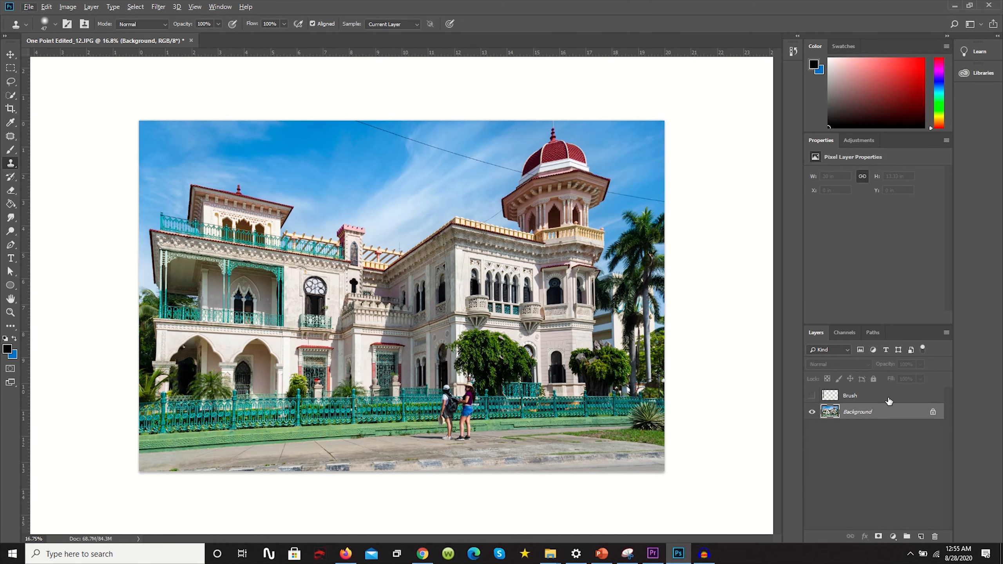
Add a new layer above the Brush layer and name it "Power lines"
click(889, 399)
click(920, 537)
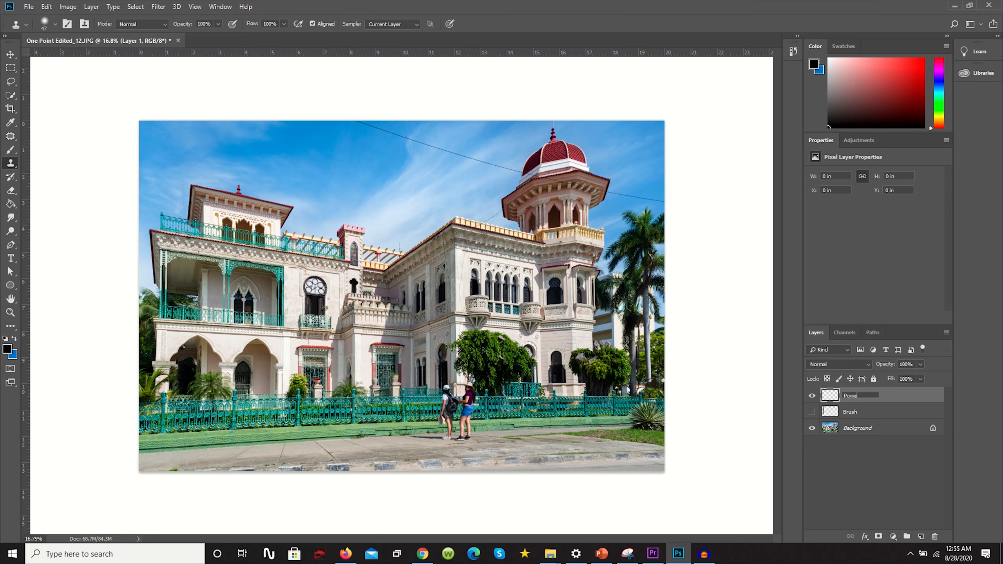
key(Return)
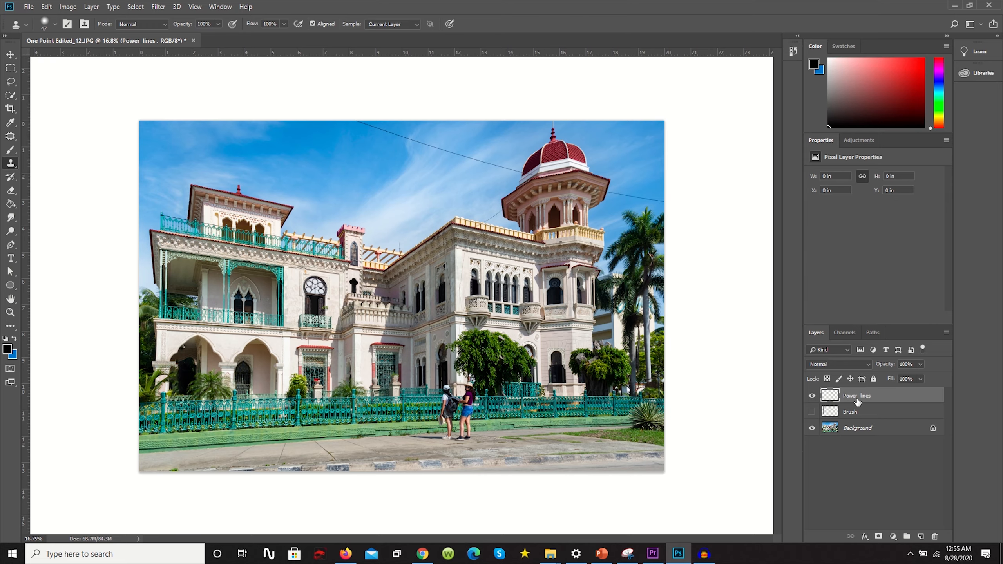
Cover the main power line from the photo's upper edge across the clouds with straight 16 px black brush strokes
scroll(428, 87, up, 8)
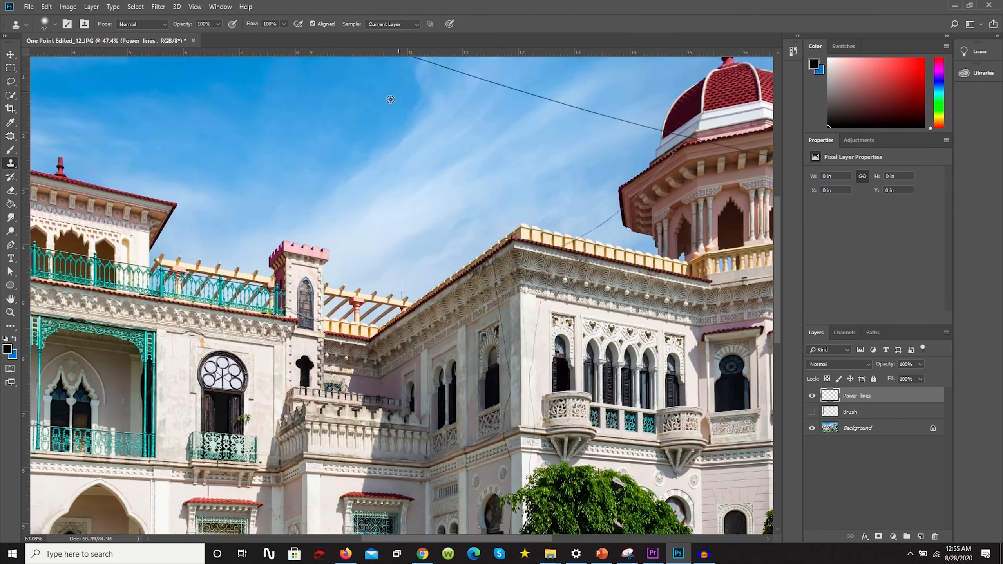
scroll(289, 161, up, 2)
scroll(289, 162, up, 1)
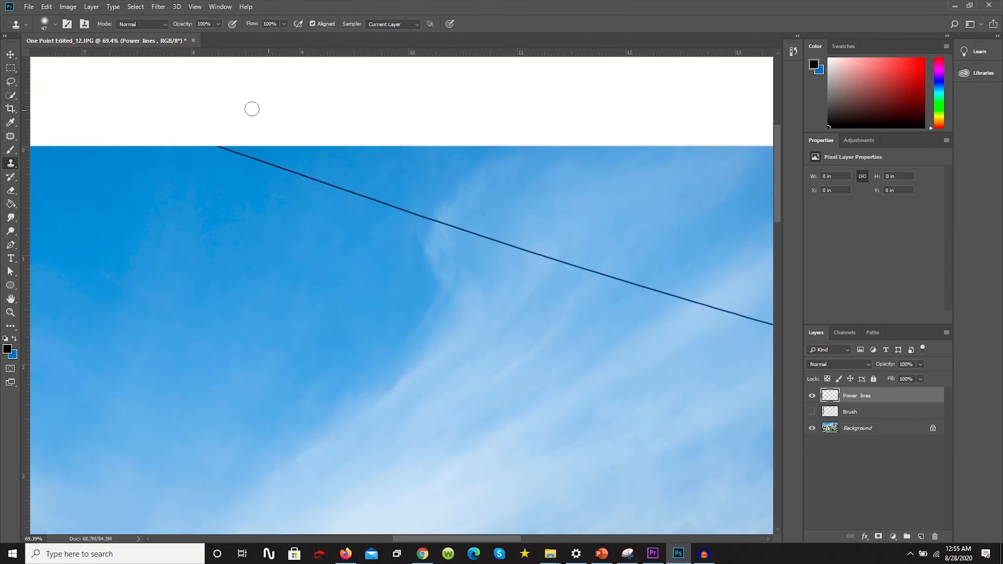
click(10, 149)
scroll(183, 109, up, 3)
mouse_move(271, 167)
mouse_down()
mouse_move(257, 168)
mouse_move(263, 171)
mouse_up()
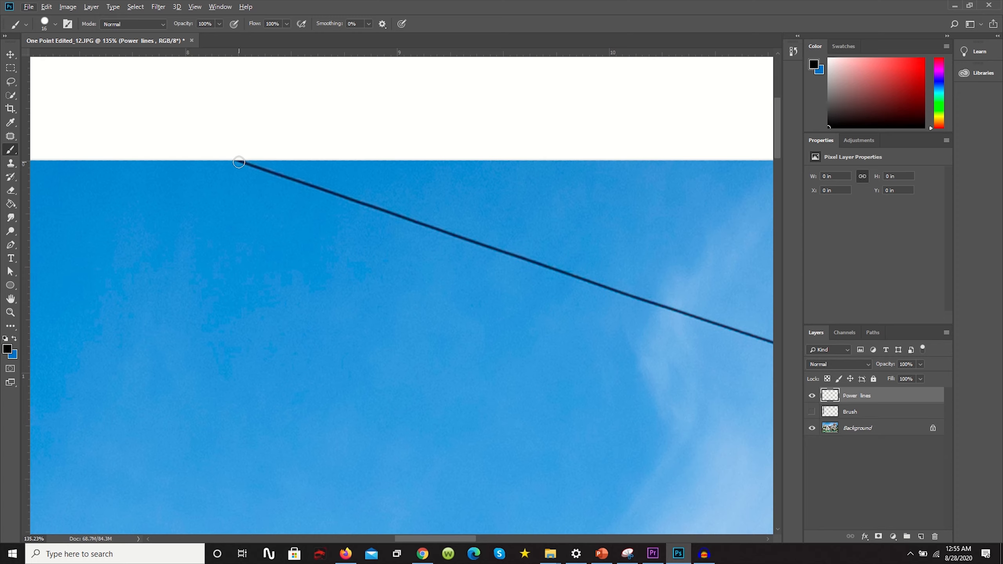
click(241, 160)
shift+click(442, 230)
scroll(442, 229, down, 4)
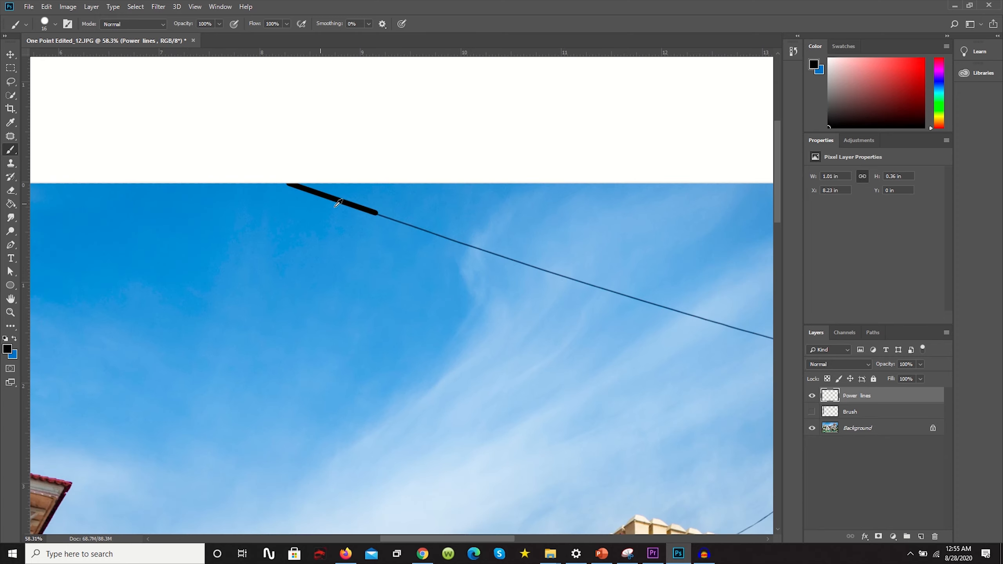
scroll(640, 279, up, 3)
shift+click(552, 301)
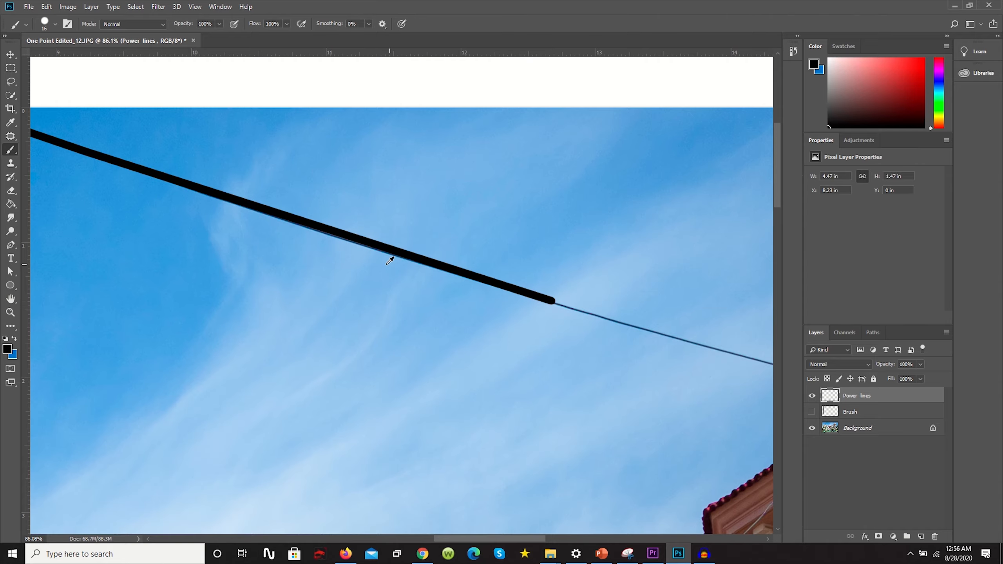
Continue the straight black strokes along the main power line across the tower to the photo's right edge
scroll(390, 261, down, 3)
scroll(624, 311, up, 4)
shift+click(185, 235)
shift+click(343, 276)
shift+click(468, 307)
scroll(355, 284, down, 3)
scroll(637, 318, up, 3)
shift+click(504, 316)
shift+click(654, 349)
scroll(654, 349, down, 3)
scroll(629, 348, up, 3)
shift+click(629, 348)
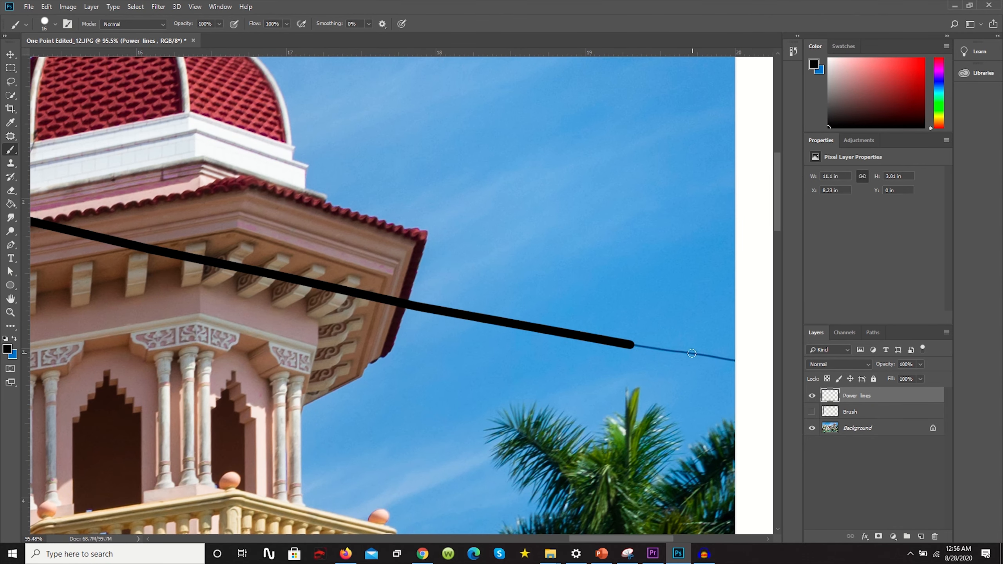
shift+click(731, 359)
Paint black over the second cable from the dome down across the tower's eave to its outer corner
scroll(731, 359, down, 3)
scroll(569, 120, up, 4)
shift+click(572, 114)
key(ctrl+z)
drag(573, 115, 497, 253)
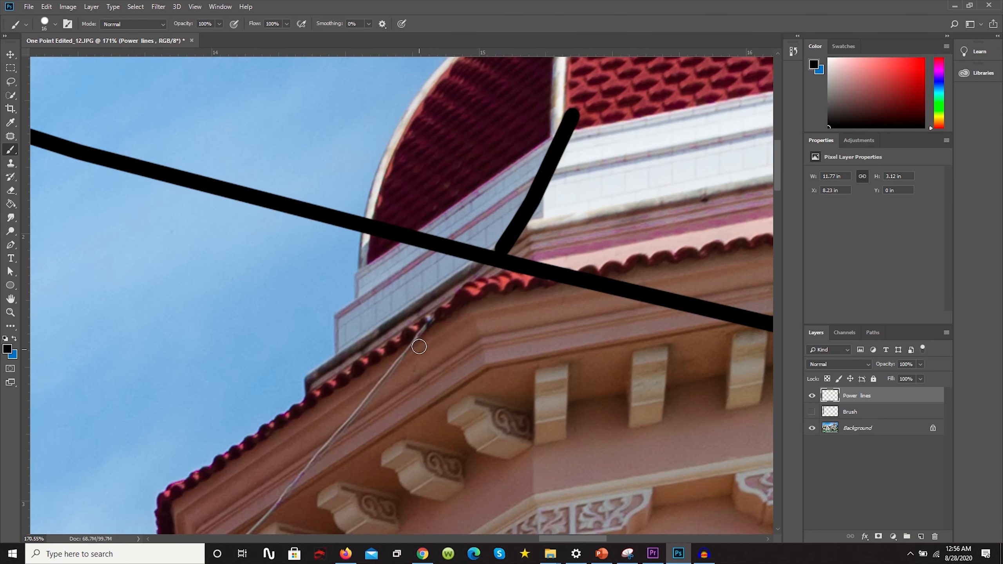
shift+click(285, 490)
scroll(285, 490, down, 3)
shift+click(449, 356)
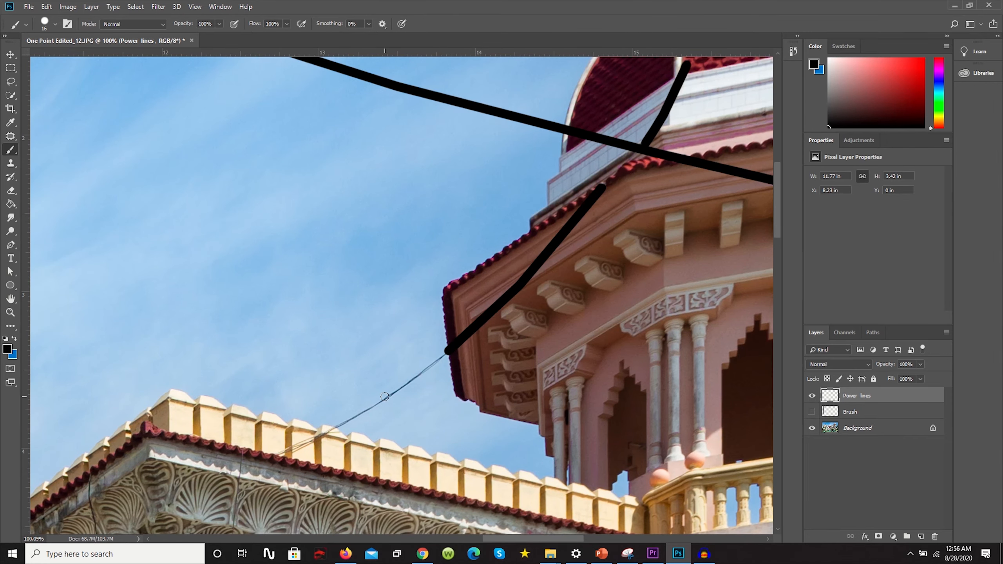
Cover the rest of the second cable from the tower's eave to the yellow parapet with connected straight strokes
shift+click(381, 401)
shift+click(334, 426)
shift+click(301, 447)
shift+click(282, 453)
scroll(282, 452, down, 5)
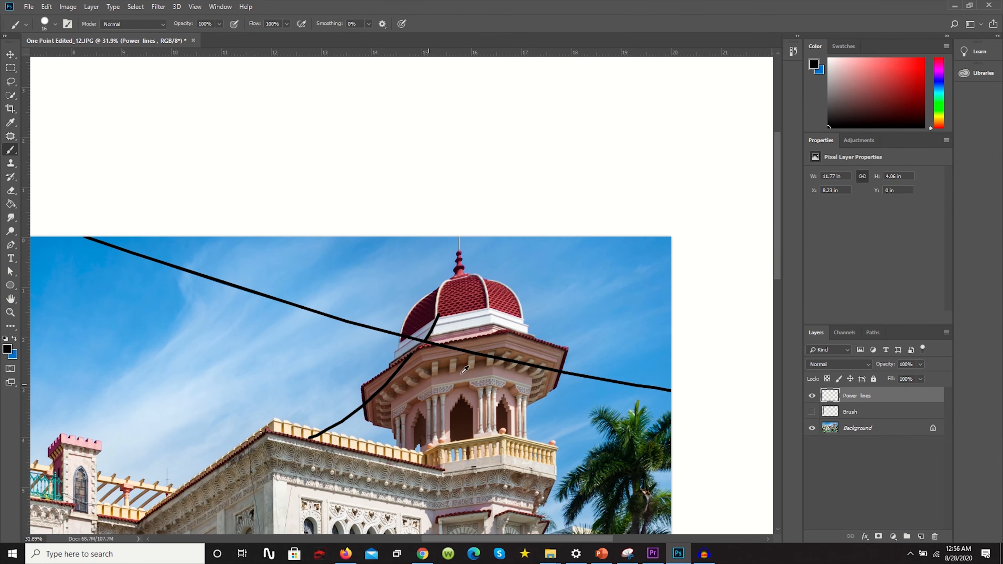
Fill the painted strokes with the foreground color in Normal mode at 100% opacity, preserving transparency
scroll(661, 209, down, 1)
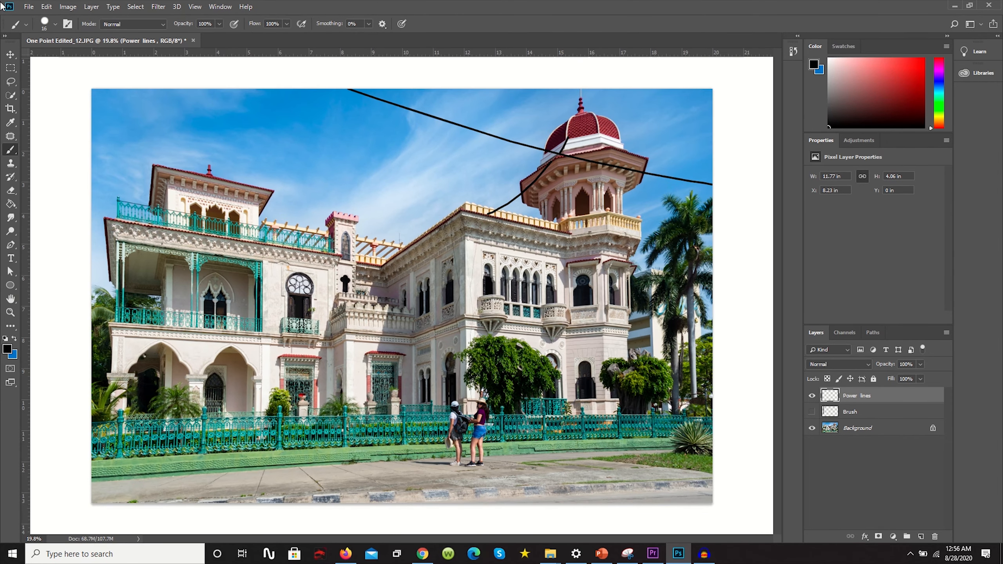
click(44, 7)
click(63, 170)
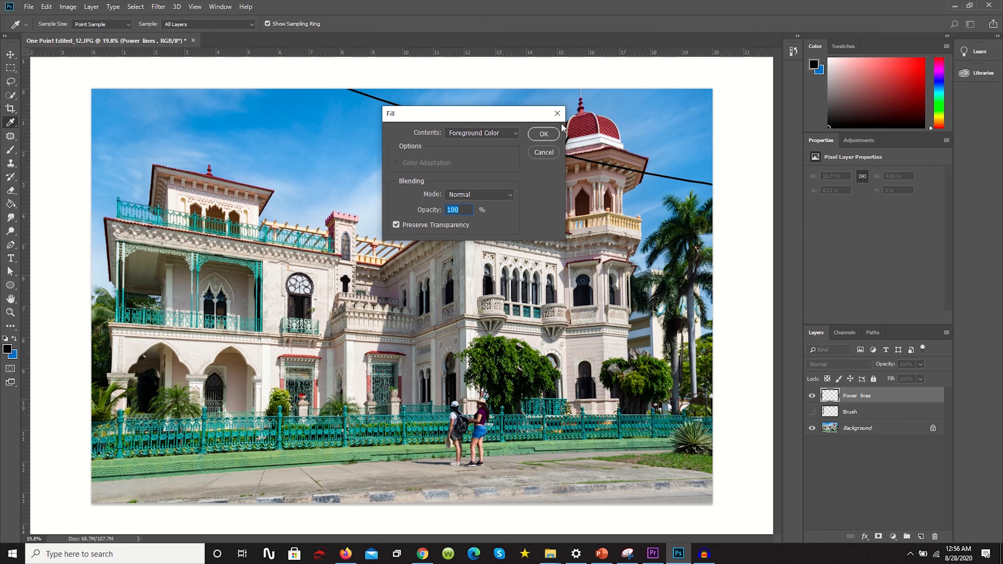
click(544, 134)
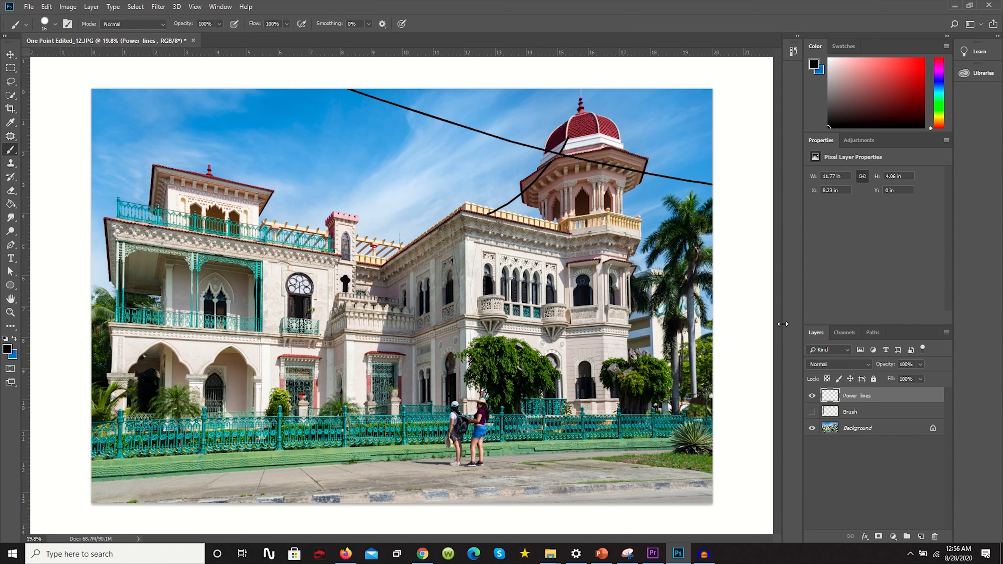
Hide the Power lines layer and load its painted strokes as a selection on the Background layer
click(812, 396)
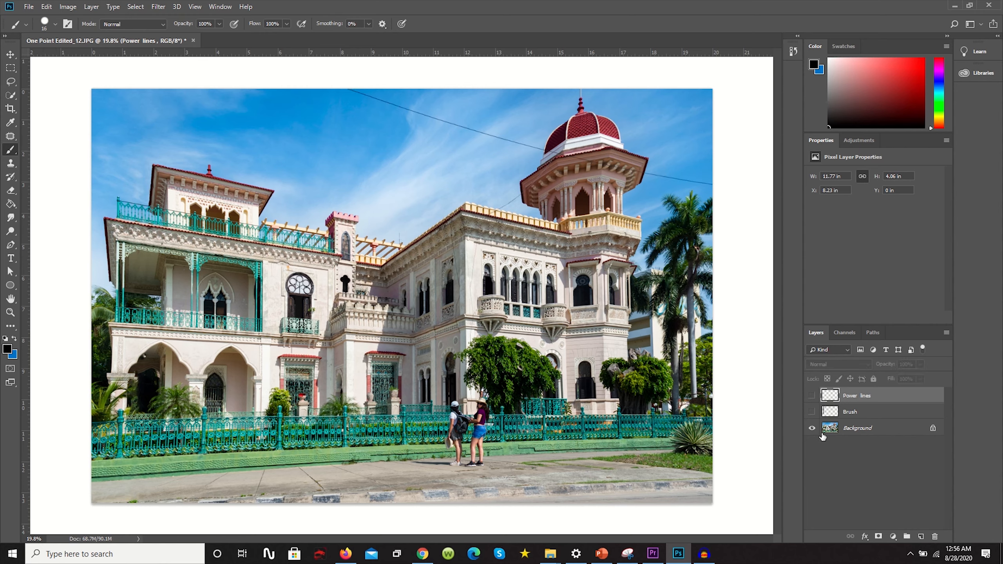
click(845, 430)
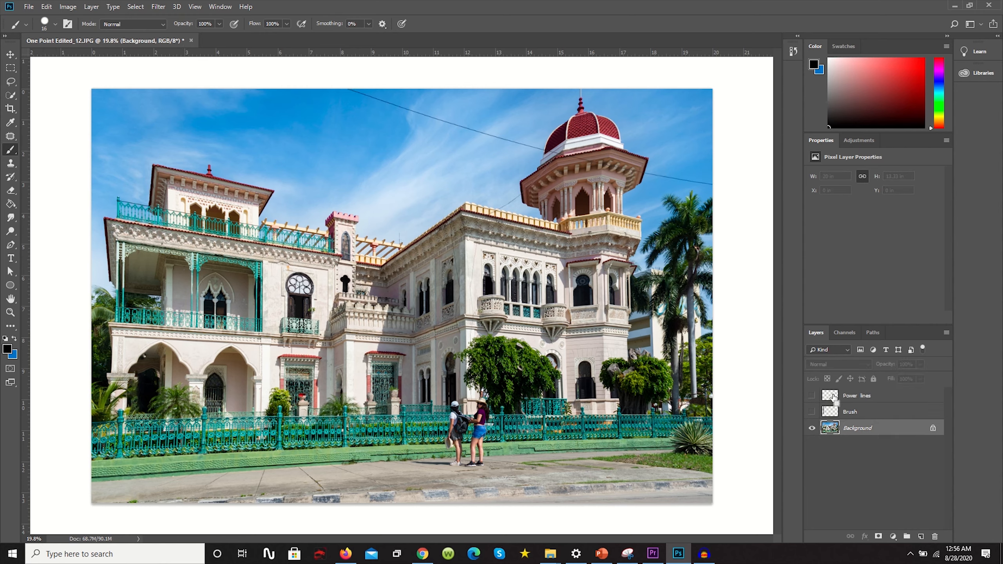
ctrl+click(830, 396)
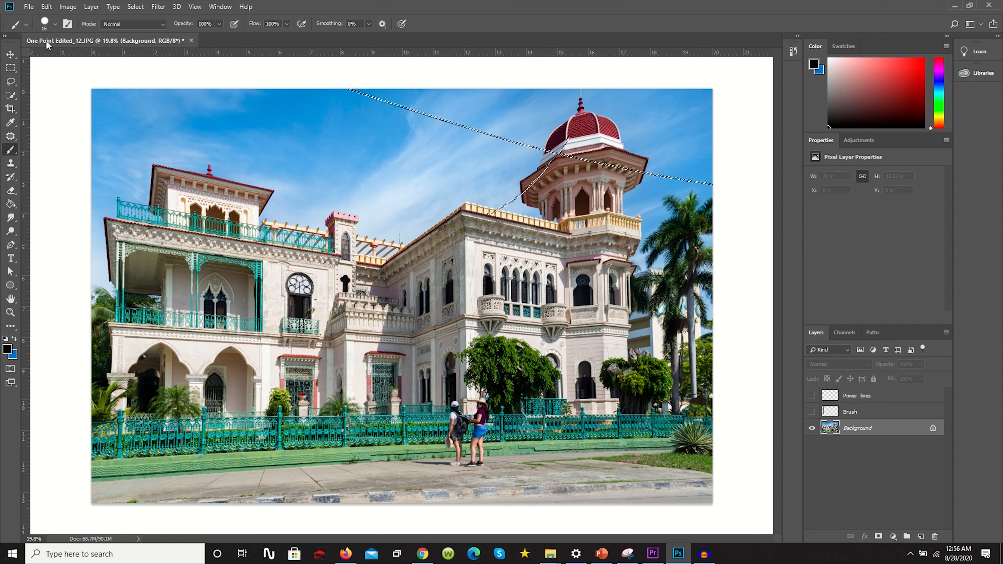
click(66, 6)
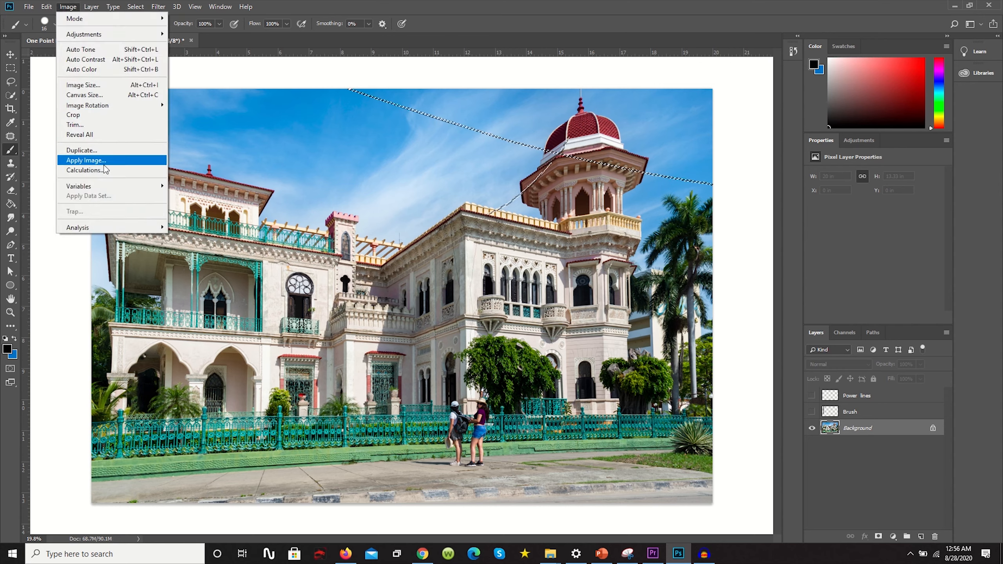
Fill the selected power lines on the Background layer with Content-Aware contents in Normal mode at 100% opacity
mouse_move(46, 7)
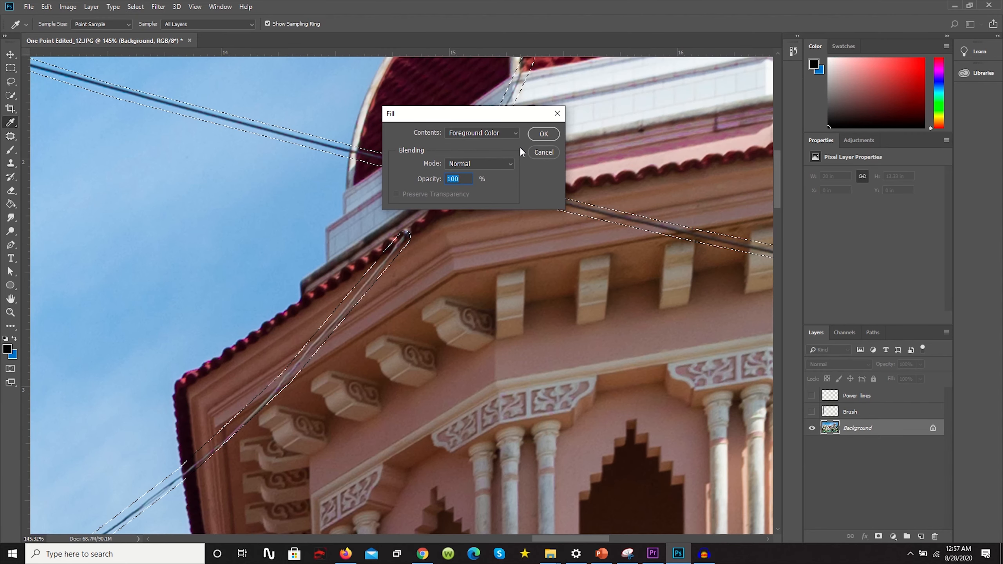
click(500, 132)
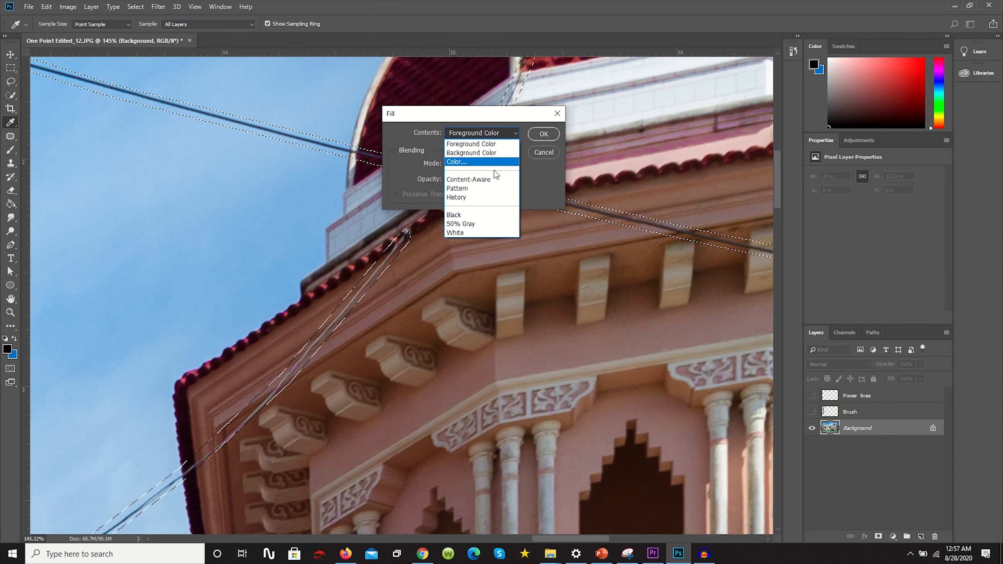
click(469, 179)
click(544, 134)
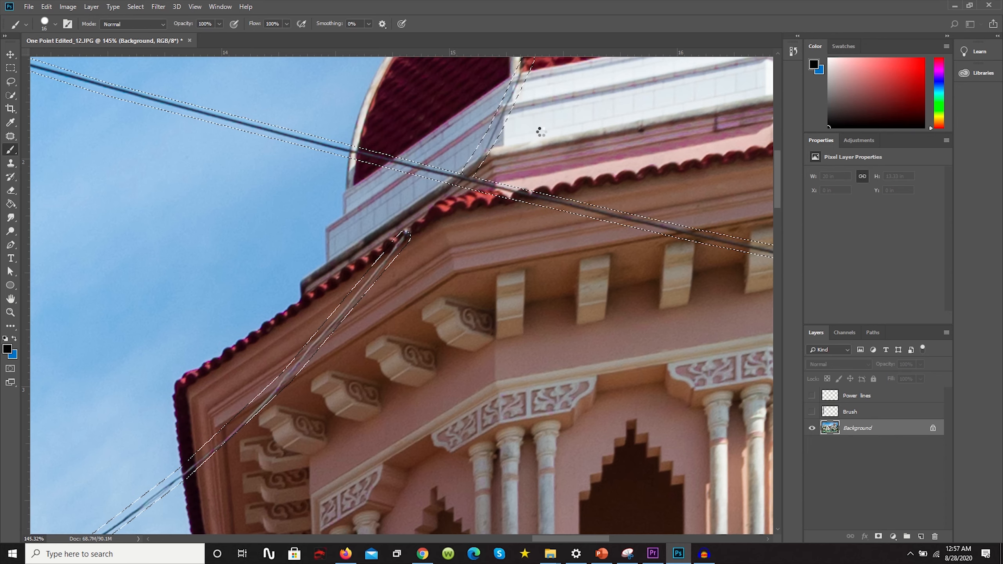
Deselect the power-line selection
scroll(539, 132, down, 6)
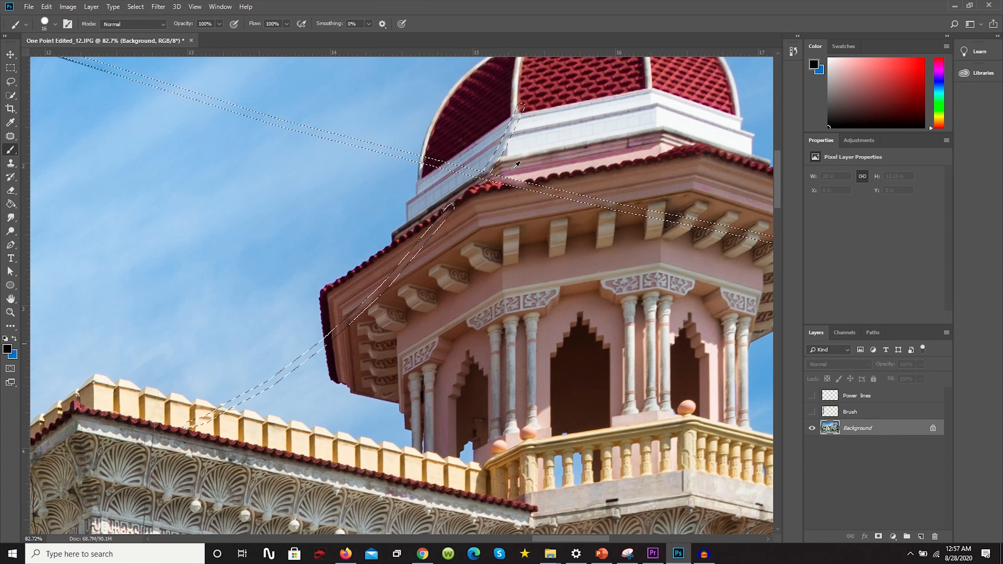
scroll(508, 191, down, 2)
key(m)
right_click(338, 145)
click(356, 149)
Clone nearby sky over most of the leftover cable segment above the building, using a Clone Stamp brush of size 31
scroll(445, 69, down, 2)
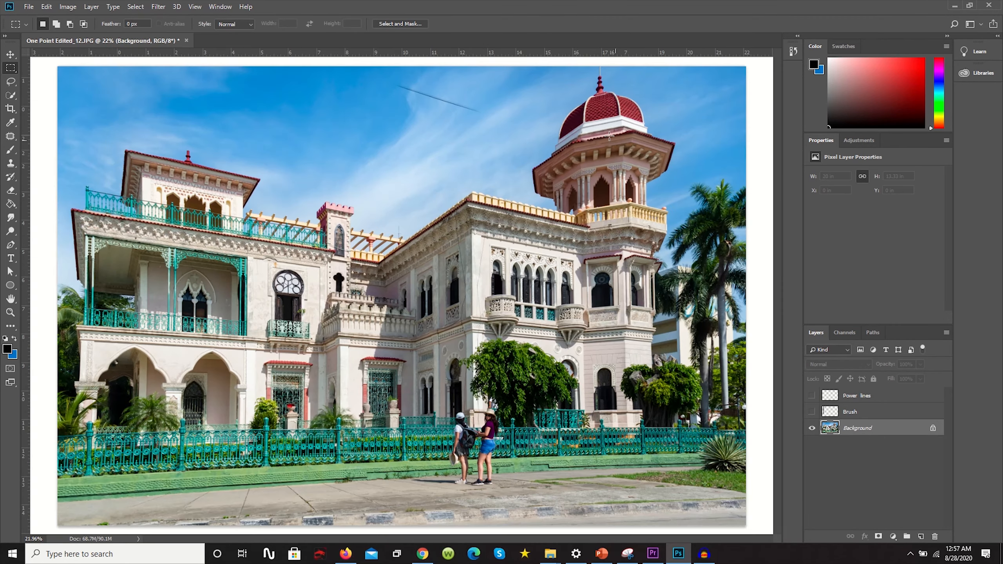
scroll(445, 70, up, 3)
scroll(445, 70, up, 4)
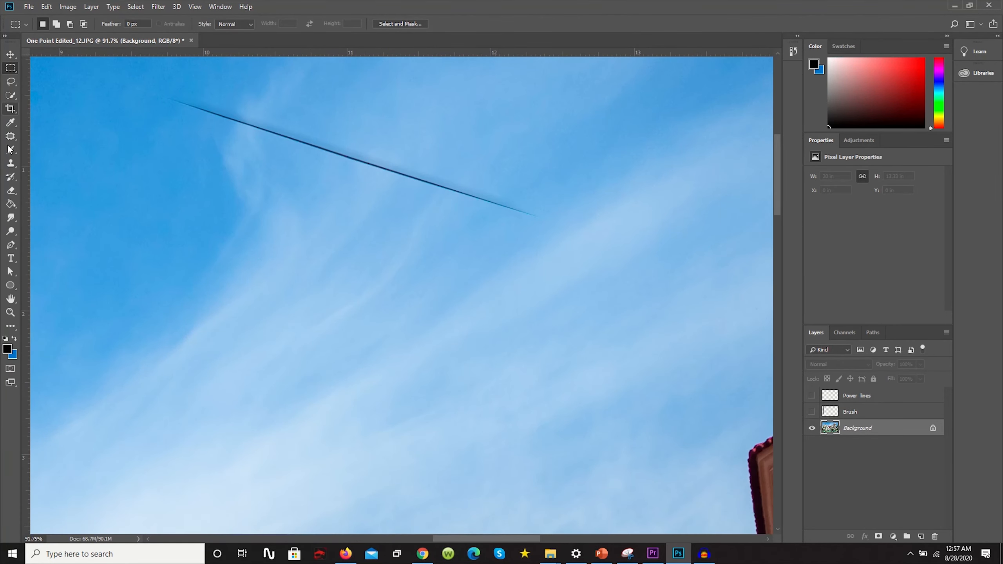
click(11, 149)
drag(567, 225, 588, 233)
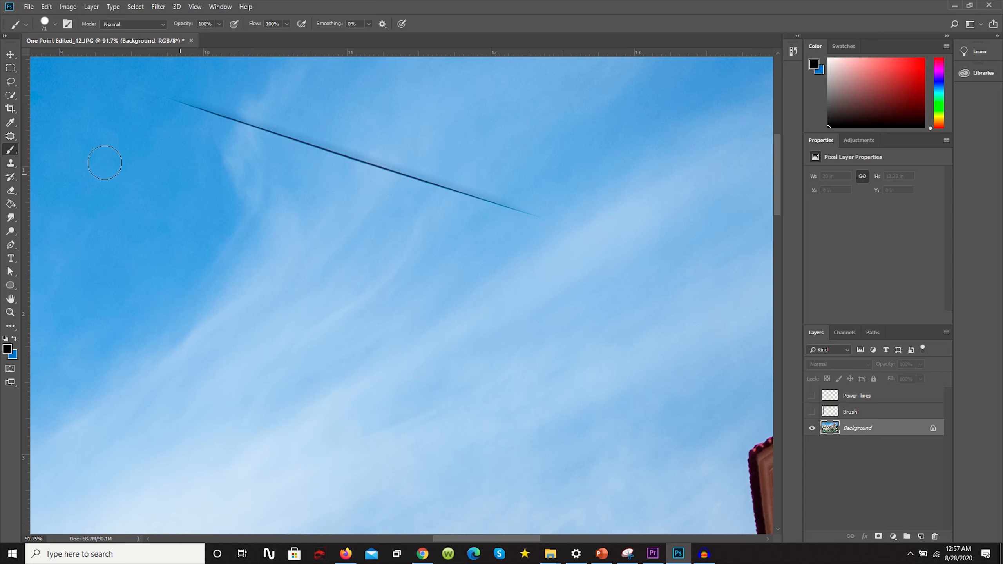
click(11, 163)
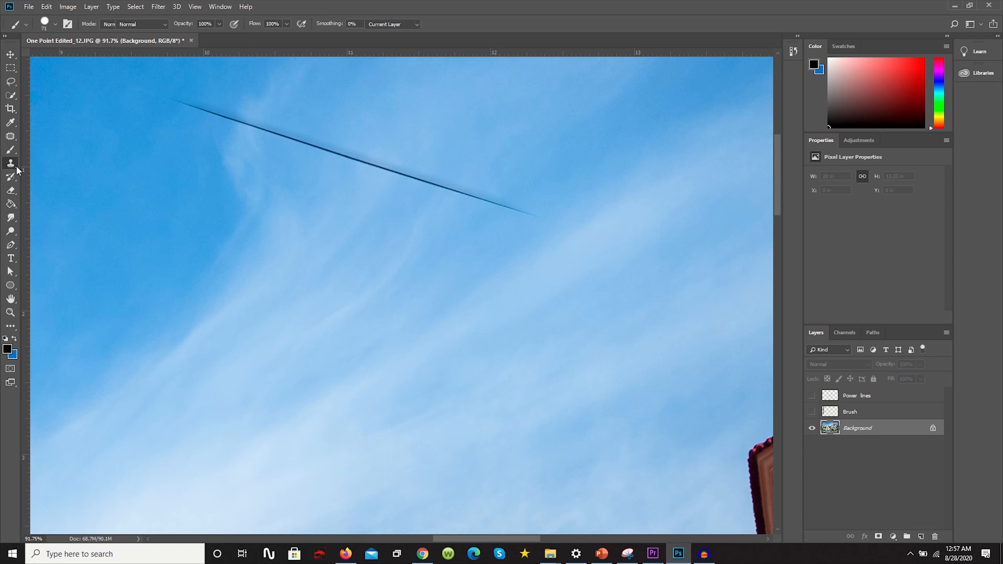
alt+click(589, 232)
drag(526, 215, 443, 188)
key(ctrl+z)
drag(542, 194, 541, 194)
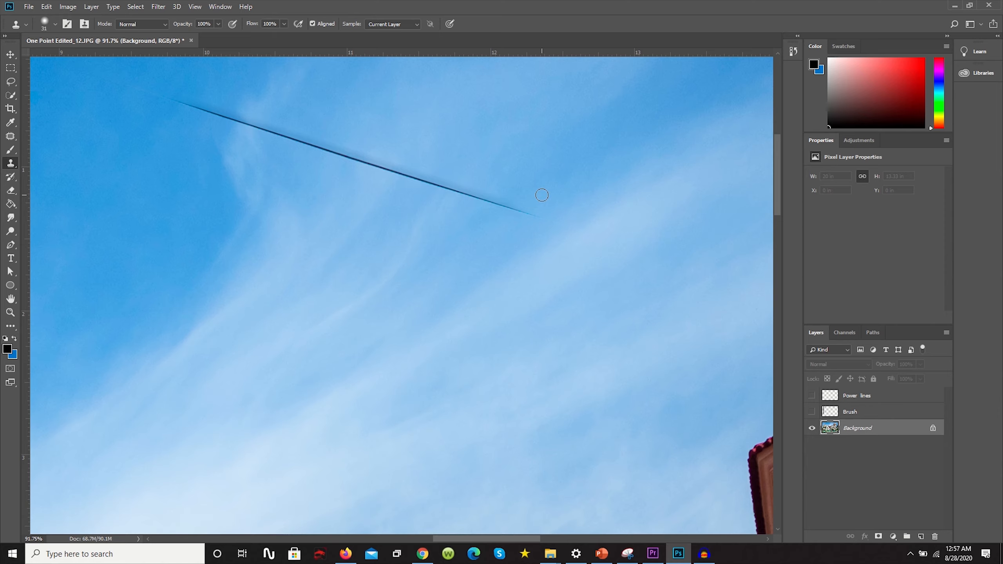
drag(452, 193, 259, 128)
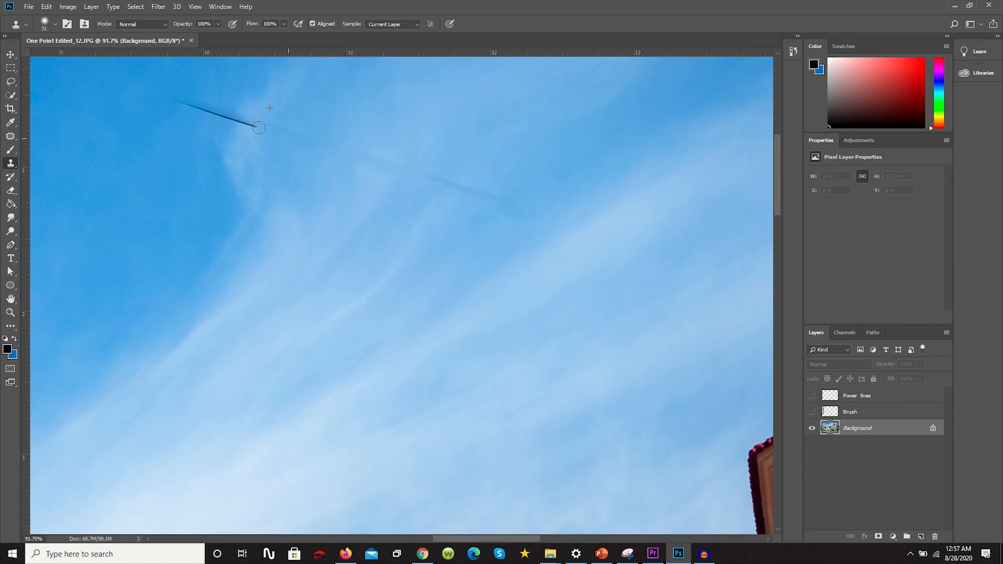
Enlarge the Clone Stamp brush to 68 and clone clear sky over the cable's remaining upper end and faint traces
alt+right_click(199, 90)
alt+right_click(547, 193)
alt+right_click(538, 196)
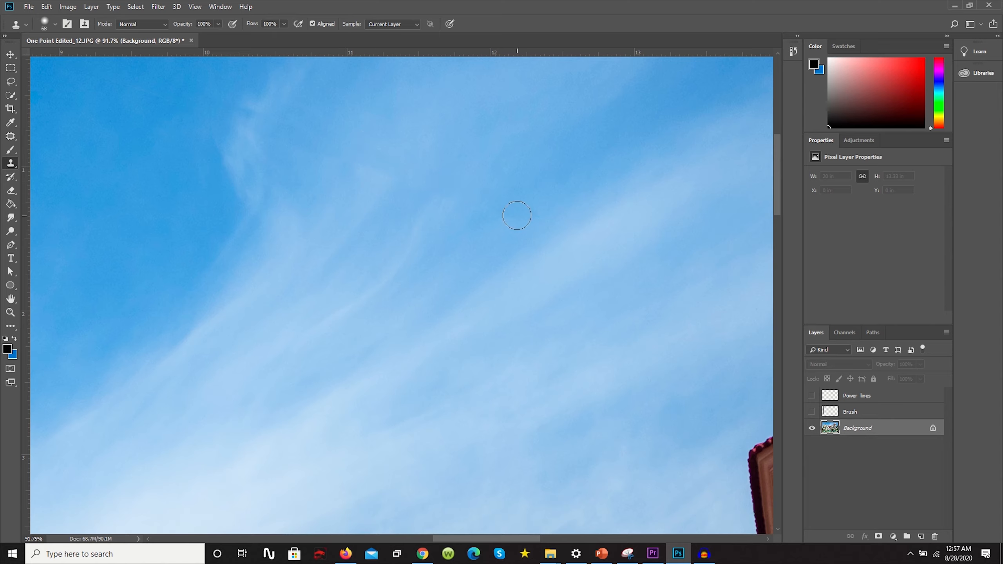